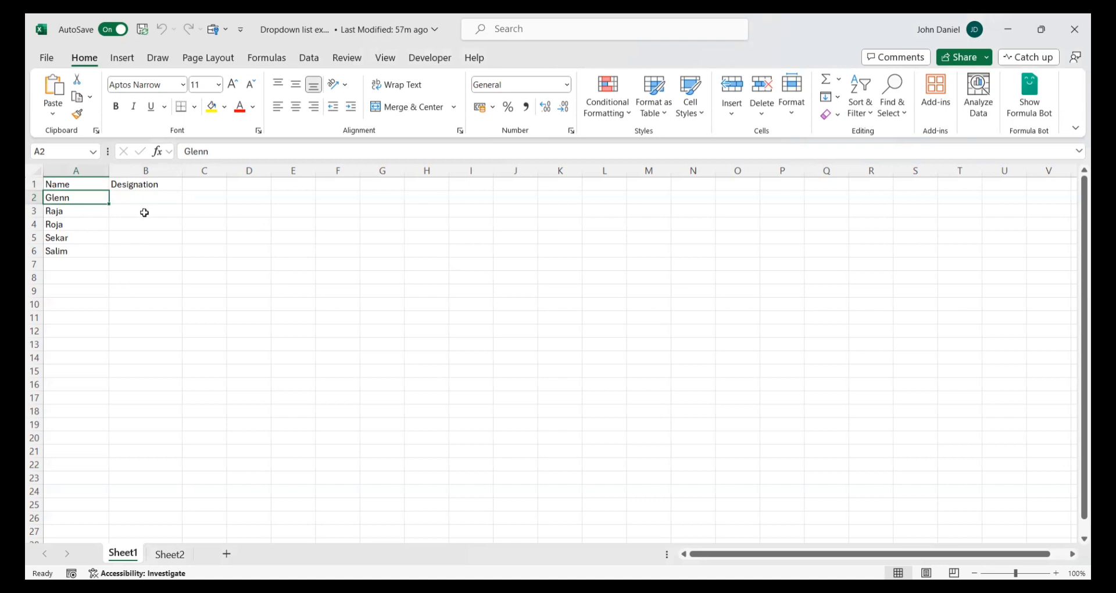
- Examine the Name and Designation columns on Sheet1 and the list of designations in column B of Sheet2
{"action": "left_click", "coordinate": [150, 200]}
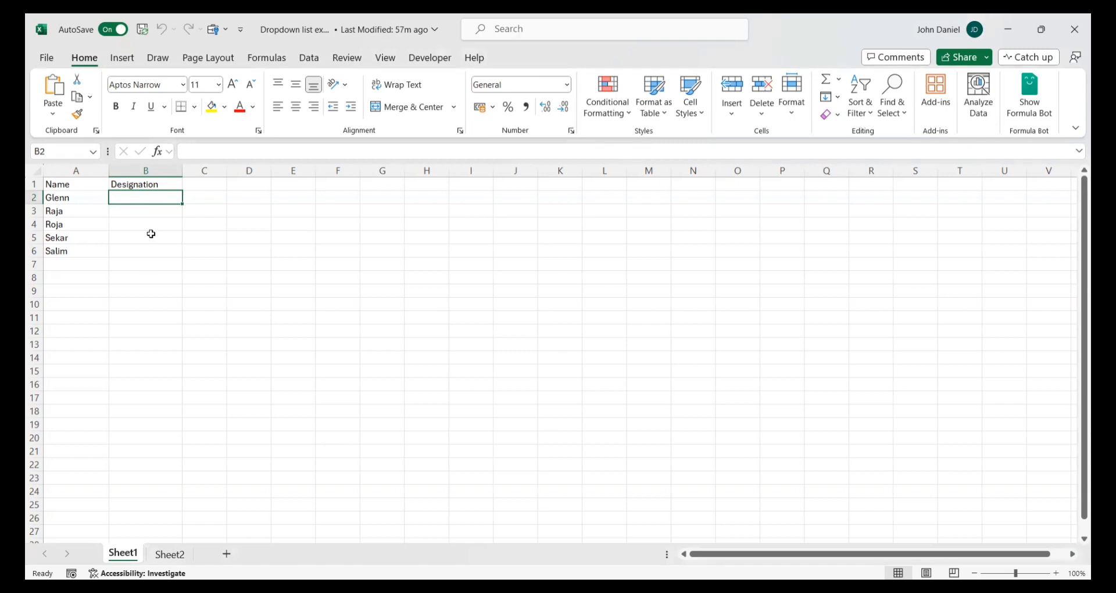
{"action": "left_click", "coordinate": [169, 555]}
{"action": "left_click", "coordinate": [128, 185]}
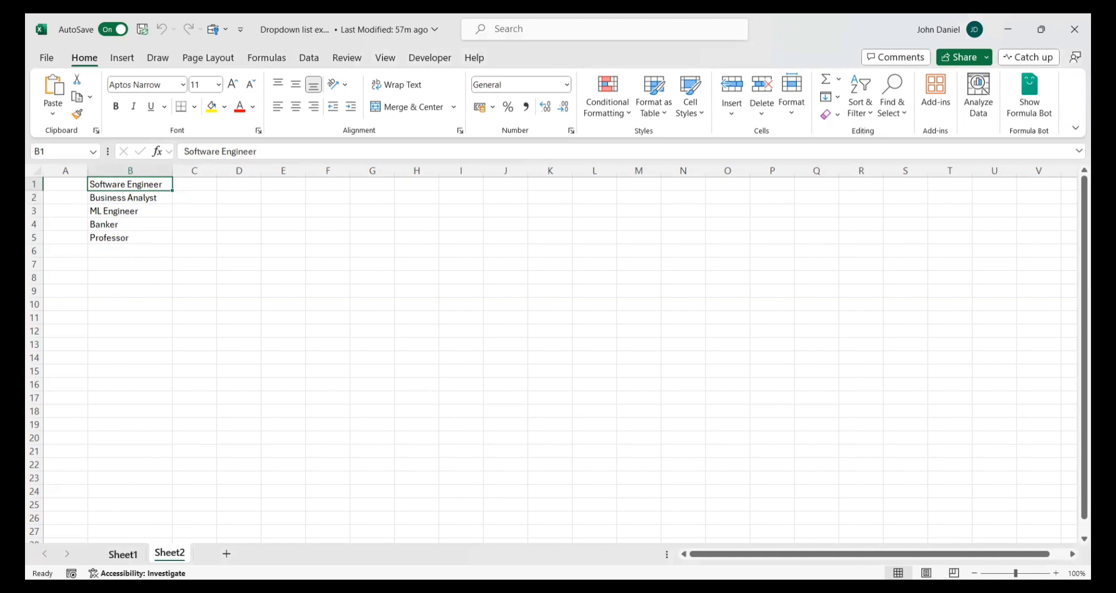
{"action": "left_click", "coordinate": [122, 554]}
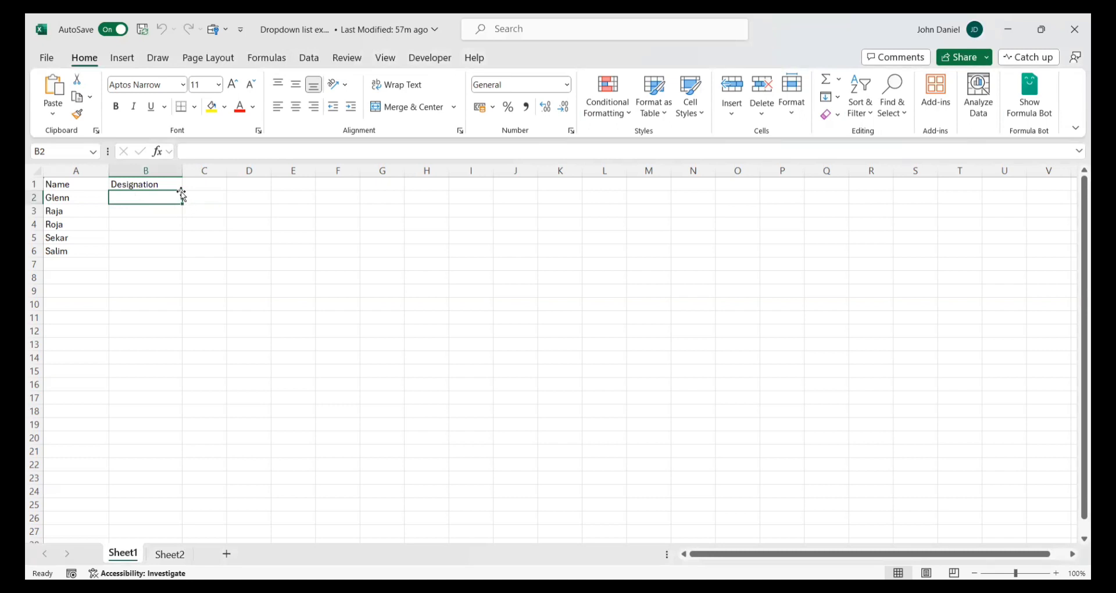
{"action": "left_click", "coordinate": [168, 554]}
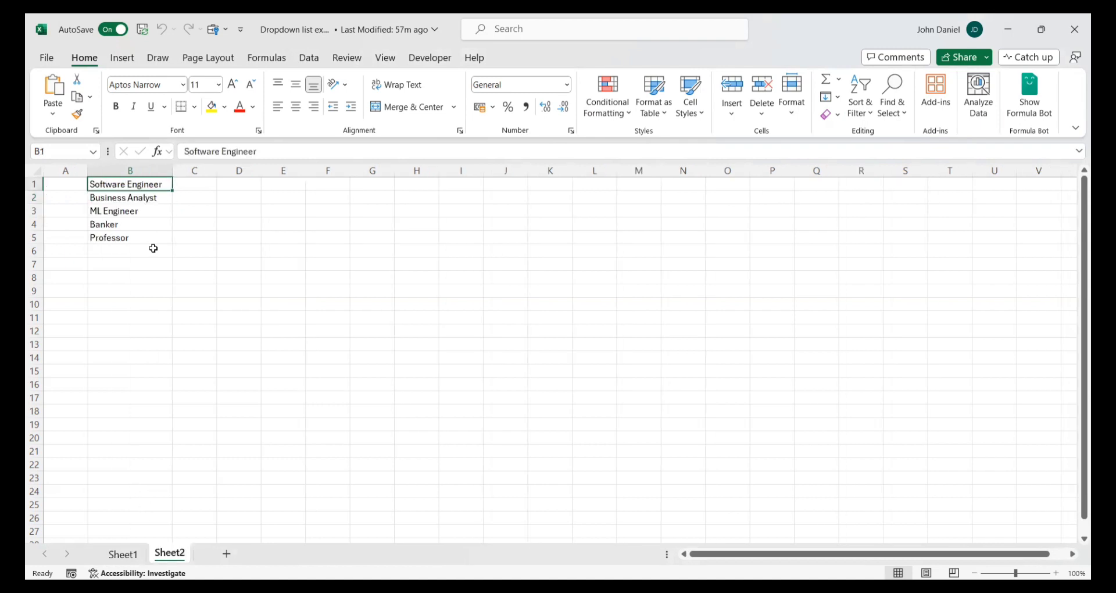
{"action": "left_click", "coordinate": [123, 554]}
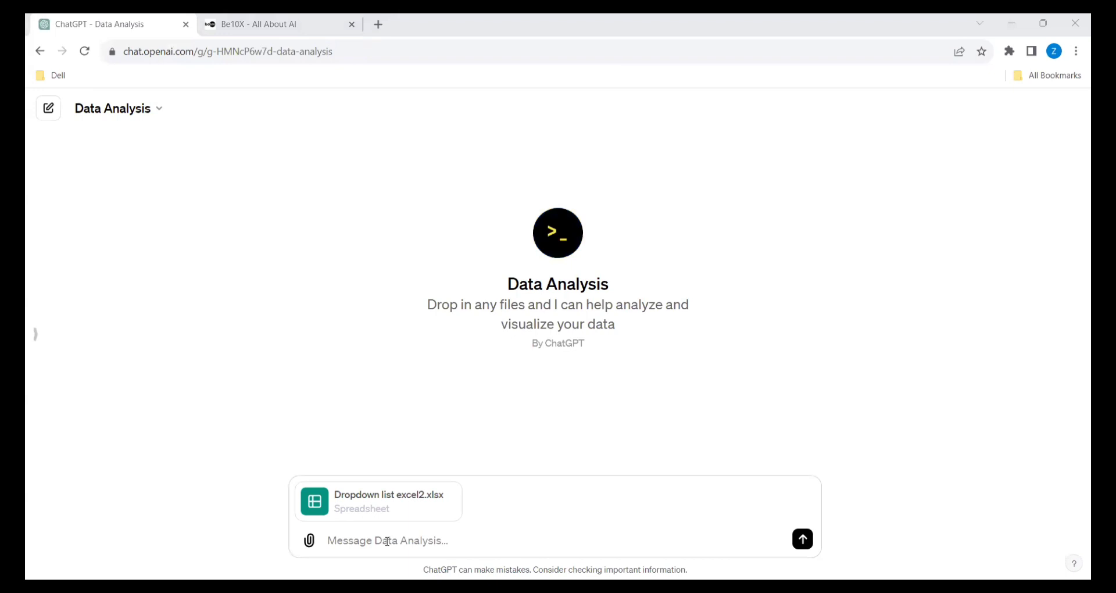
- In the ChatGPT Data Analysis chat, begin the message with "'Dropdown list excel2.xlsx' attached above."
{"action": "left_click", "coordinate": [408, 415]}
{"action": "type", "text": "'Drop"}
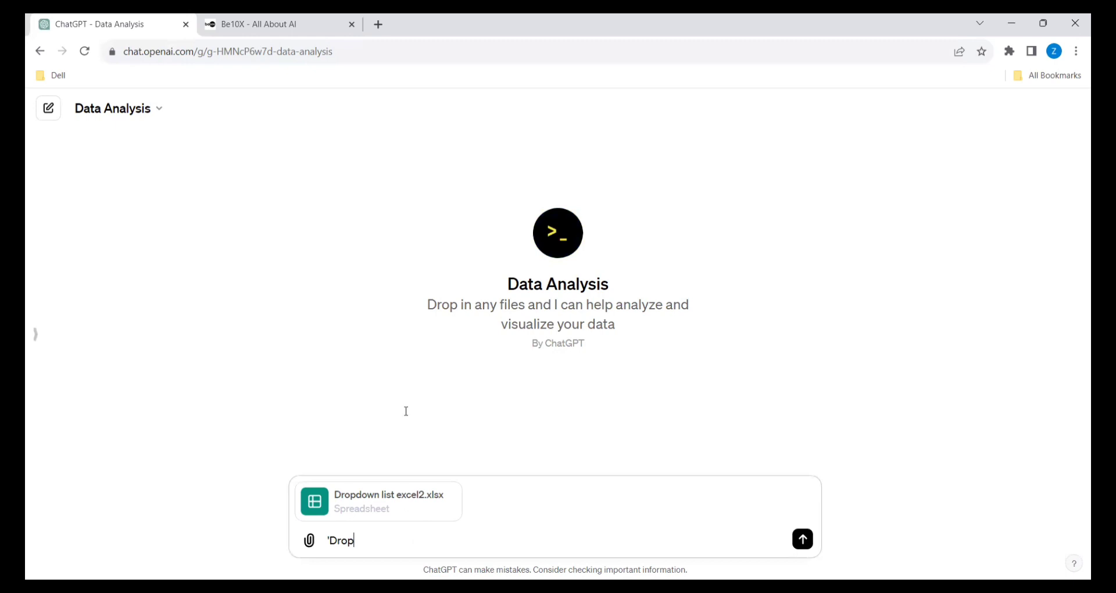
{"action": "type", "text": "down list excel2.xlsx"}
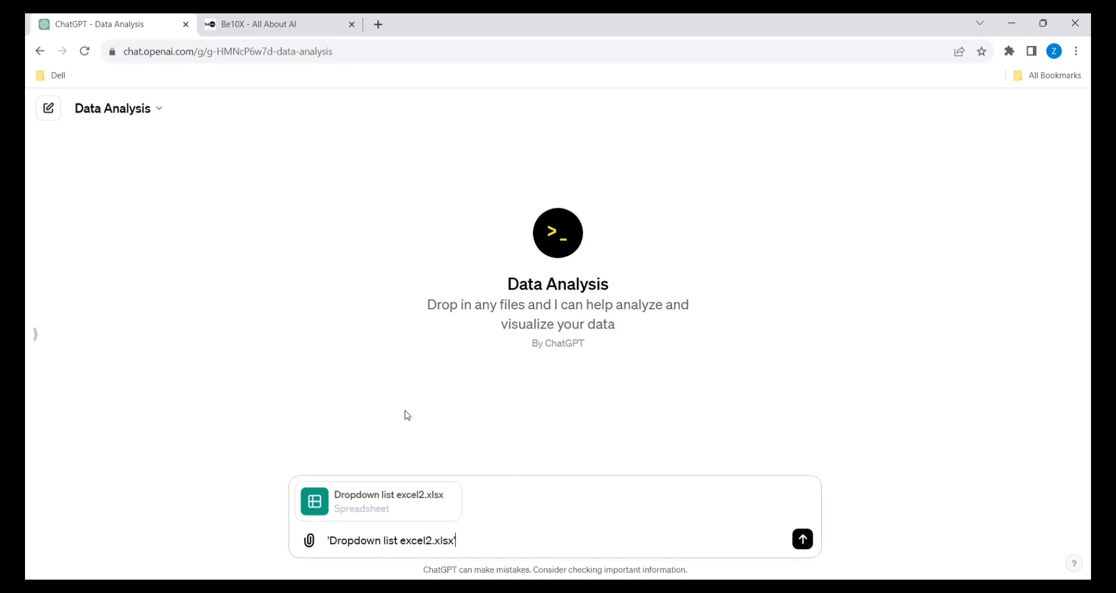
{"action": "type", "text": "' attached above."}
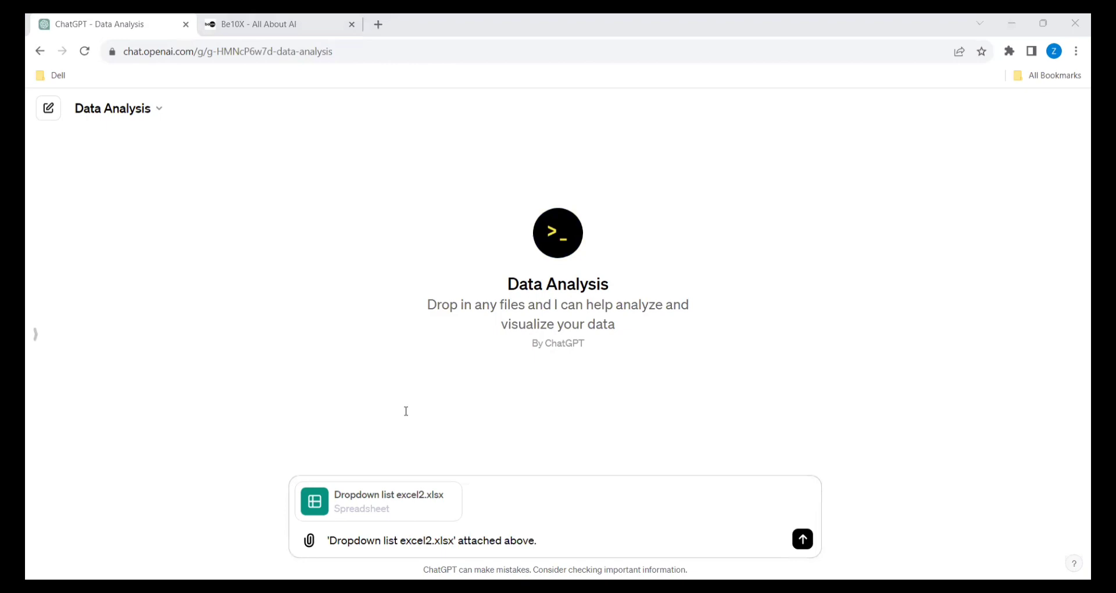
- Check Sheet1 in the Excel workbook and continue the ChatGPT message with "In sheet1 it has column 'Name'"
{"action": "key", "text": "alt+Tab"}
{"action": "left_click", "coordinate": [74, 198]}
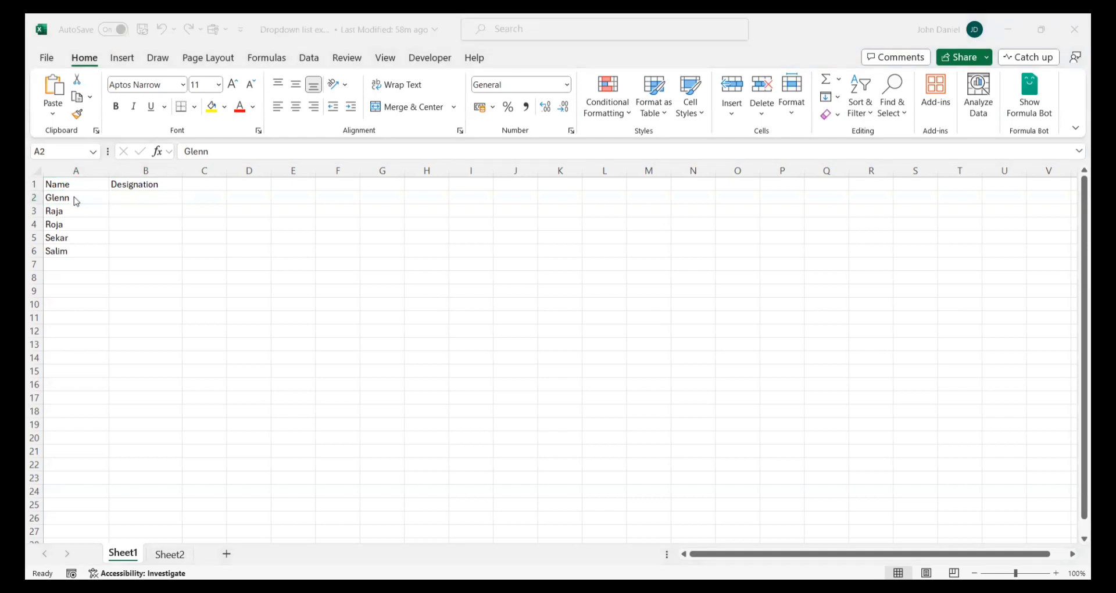
{"action": "key", "text": "alt+Tab"}
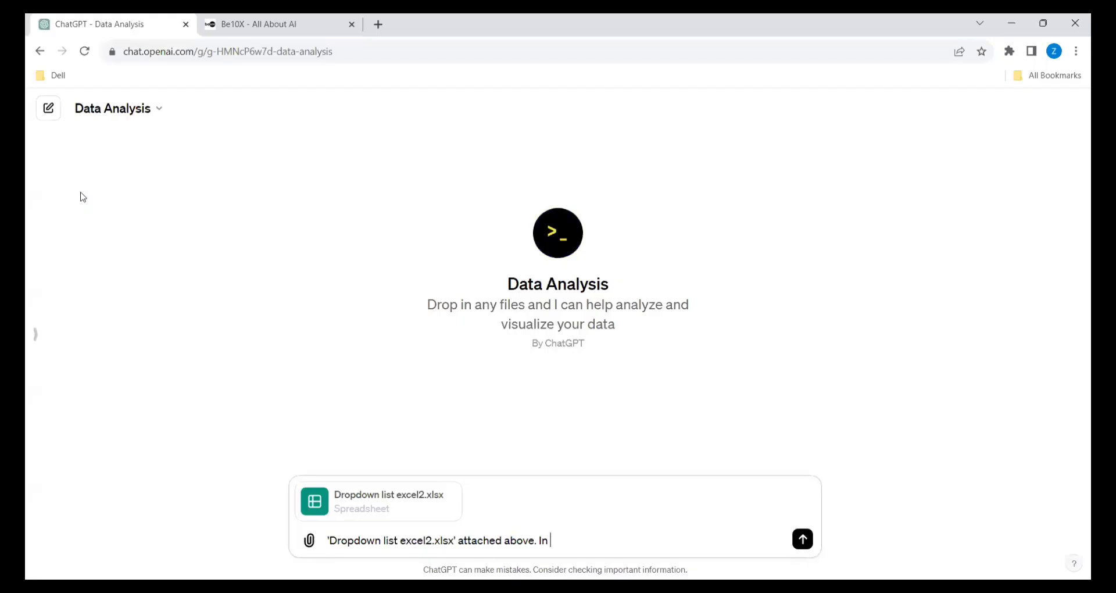
{"action": "type", "text": "sheet1"}
{"action": "key", "text": "alt+Tab"}
{"action": "type", "text": "1"}
{"action": "key", "text": "alt+Tab"}
{"action": "type", "text": "it has column 'Name'"}
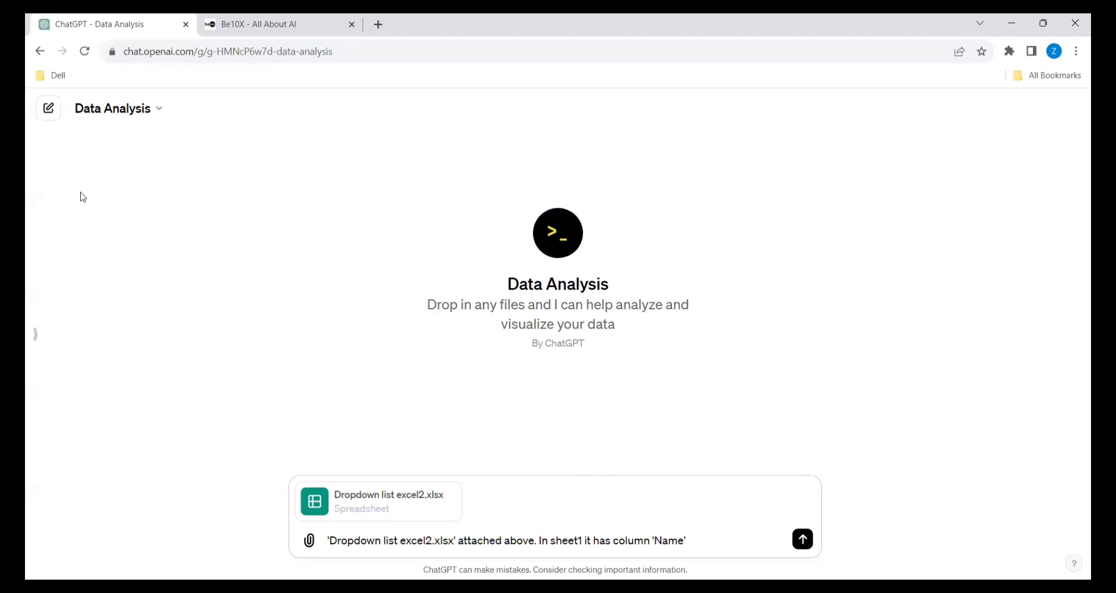
- Check the extent of the Name entries in Excel and add "values from A2 to A6." to the ChatGPT message
{"action": "key", "text": "alt+Tab"}
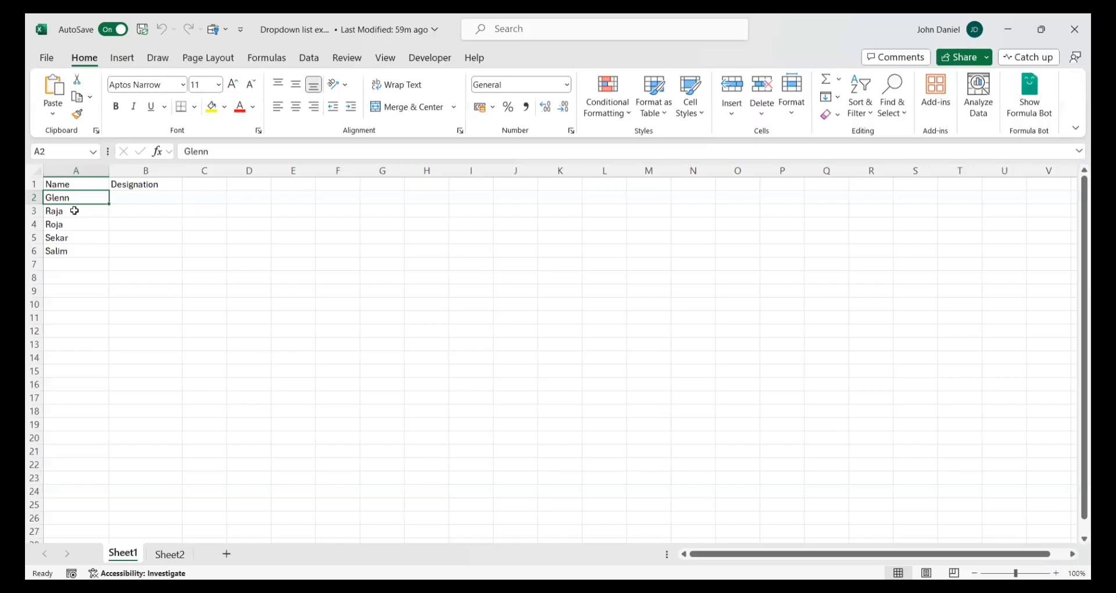
{"action": "left_click", "coordinate": [75, 249]}
{"action": "left_click", "coordinate": [88, 197]}
{"action": "key", "text": "alt+Tab"}
{"action": "type", "text": "lues from "}
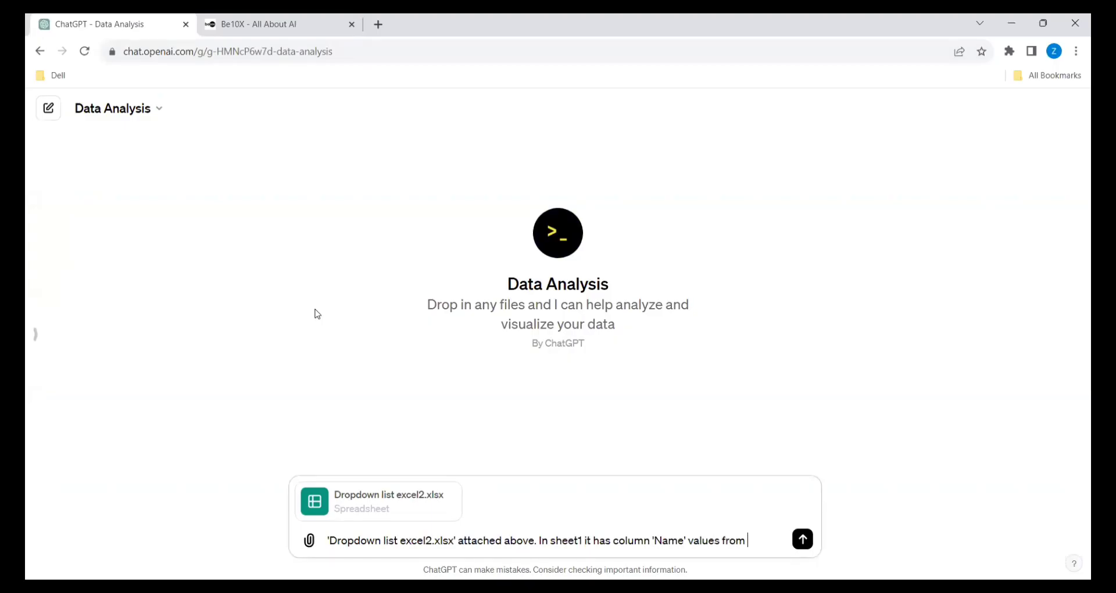
{"action": "type", "text": "A2 to A6"}
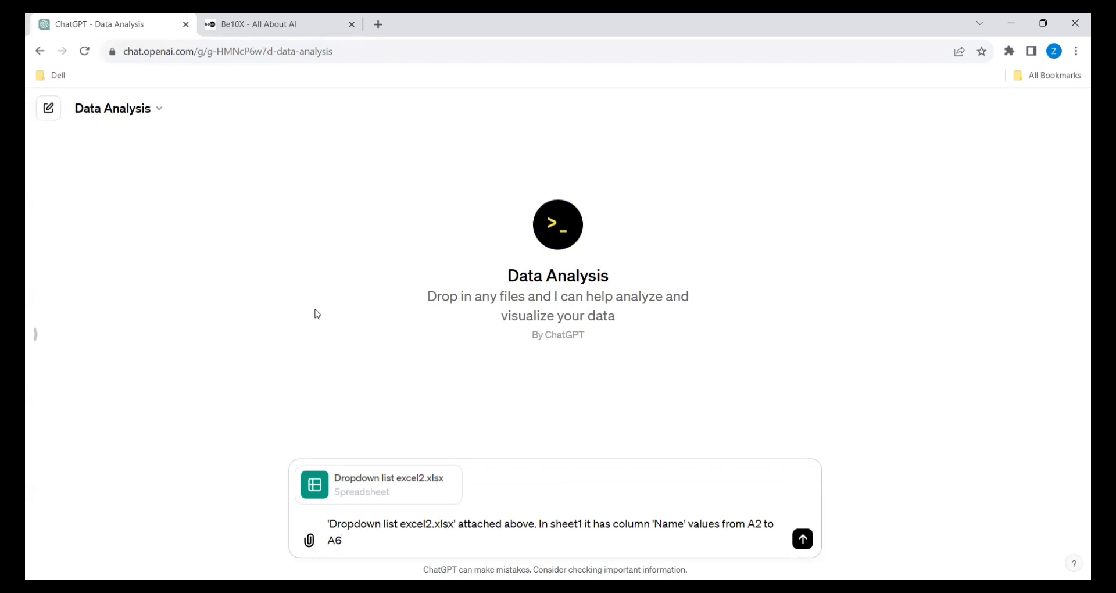
{"action": "type", "text": "."}
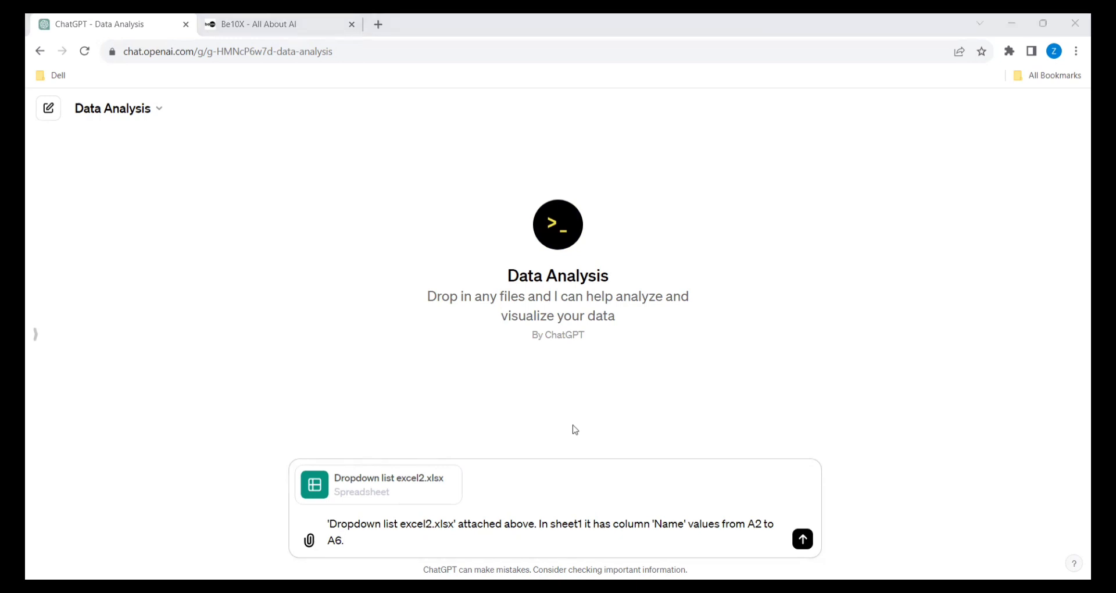
- Check the Designation header cell on Sheet1 in Excel and add "Column B1 has 'Designation' header." to the ChatGPT message
{"action": "key", "text": "alt+Tab"}
{"action": "left_click", "coordinate": [169, 553]}
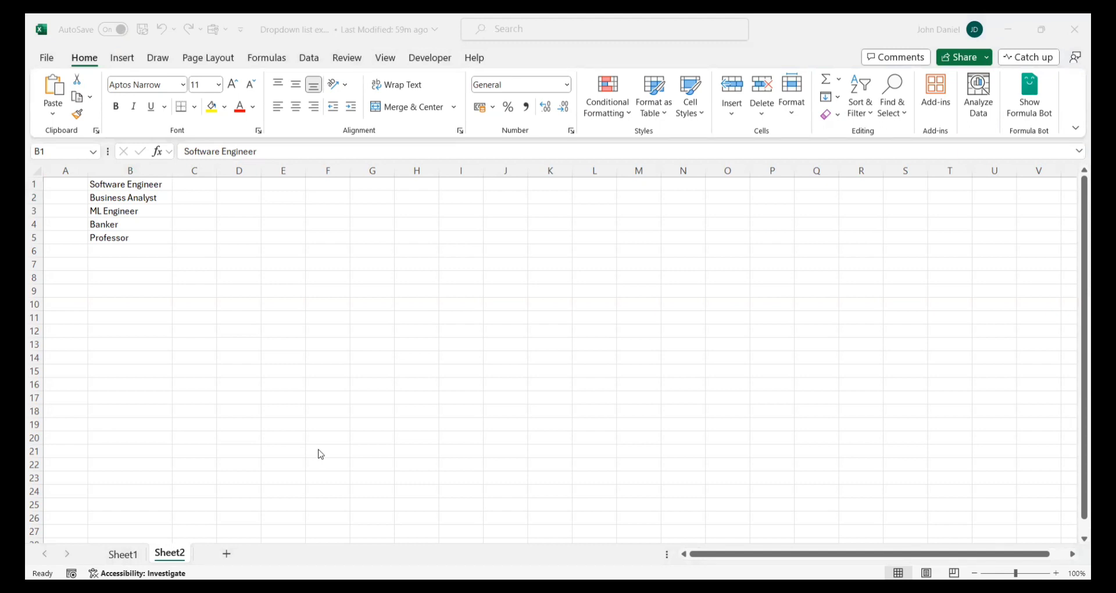
{"action": "left_click", "coordinate": [122, 554]}
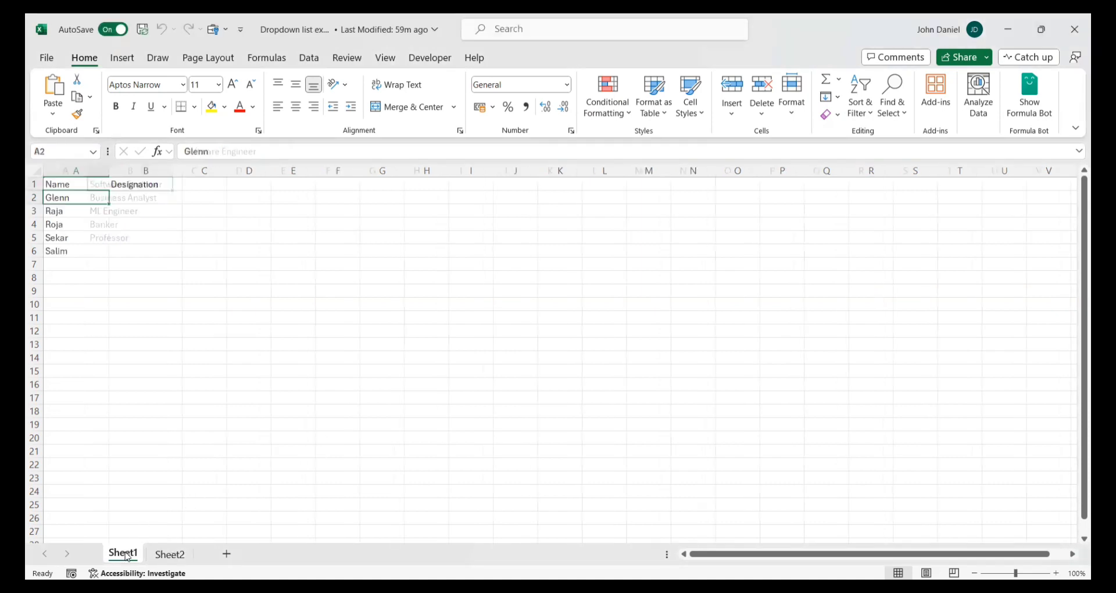
{"action": "left_click", "coordinate": [155, 184]}
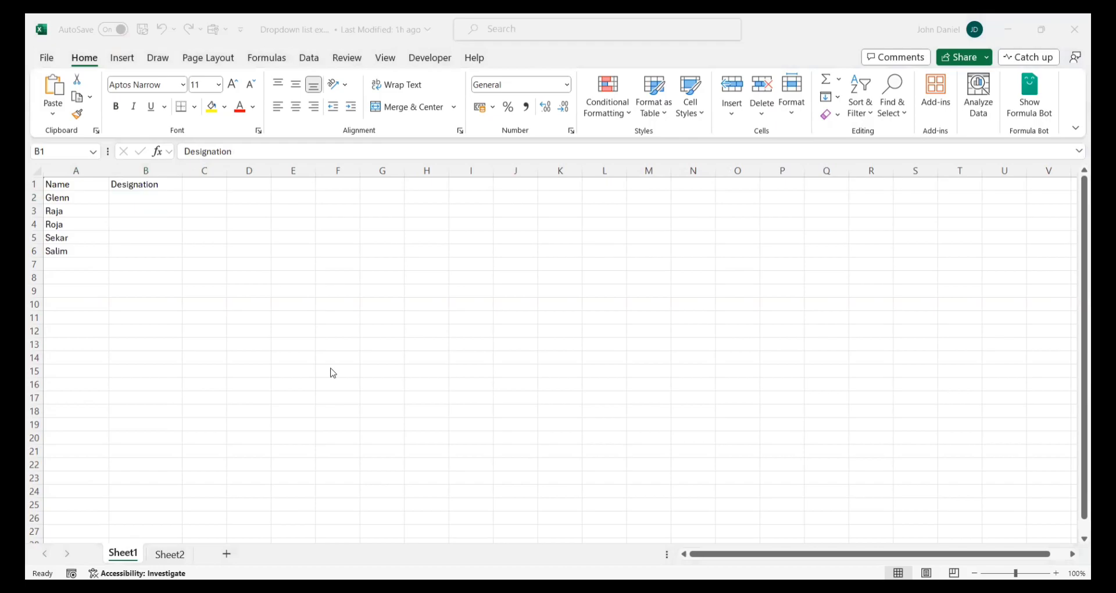
{"action": "key", "text": "alt+Tab"}
{"action": "type", "text": "Col"}
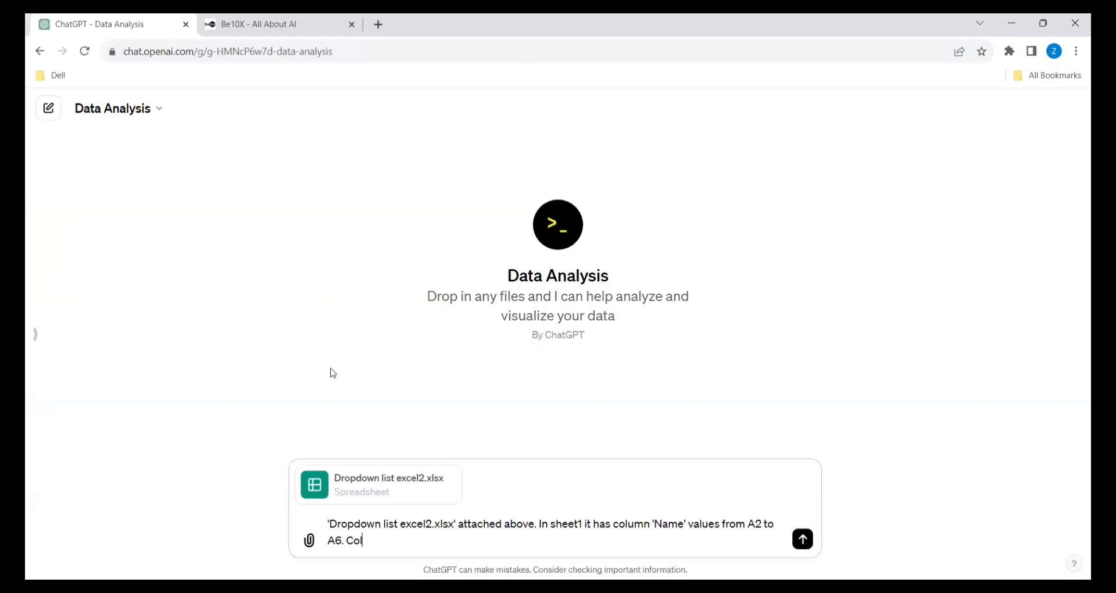
{"action": "type", "text": "umn  B1 has 'Designation"}
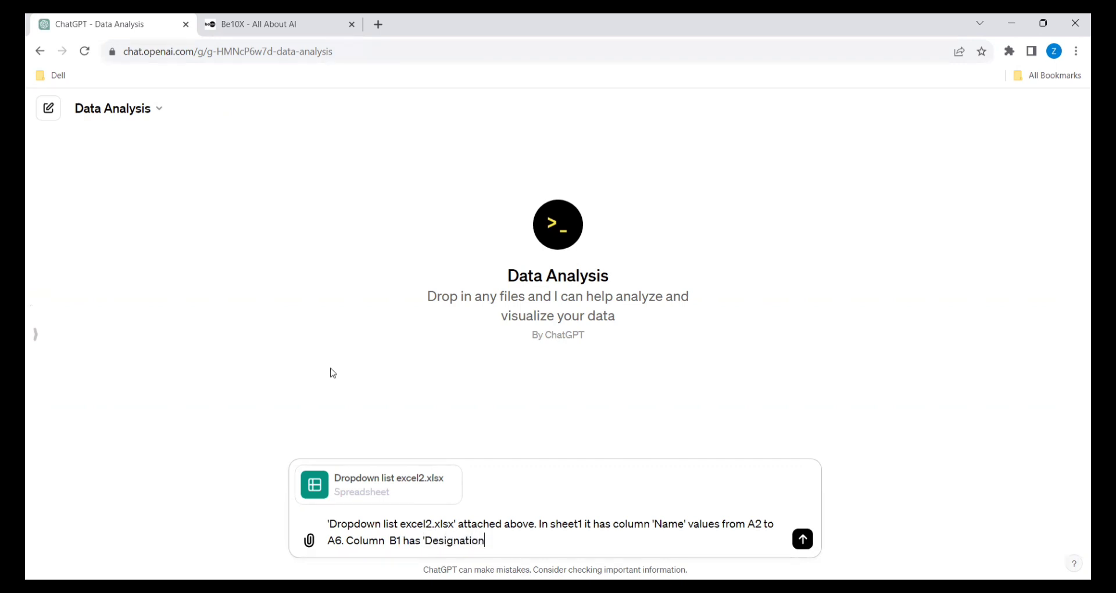
{"action": "type", "text": "' header."}
- View the designation list on Sheet2 in Excel and add "Sheet2 has values" to the ChatGPT message
{"action": "key", "text": "alt+Tab"}
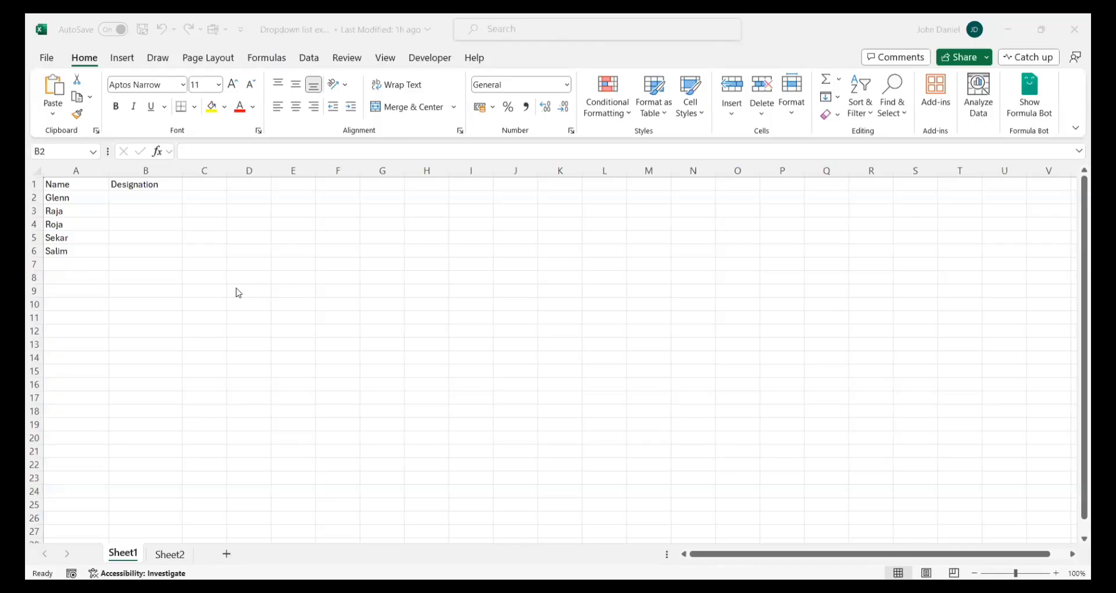
{"action": "left_click", "coordinate": [161, 553]}
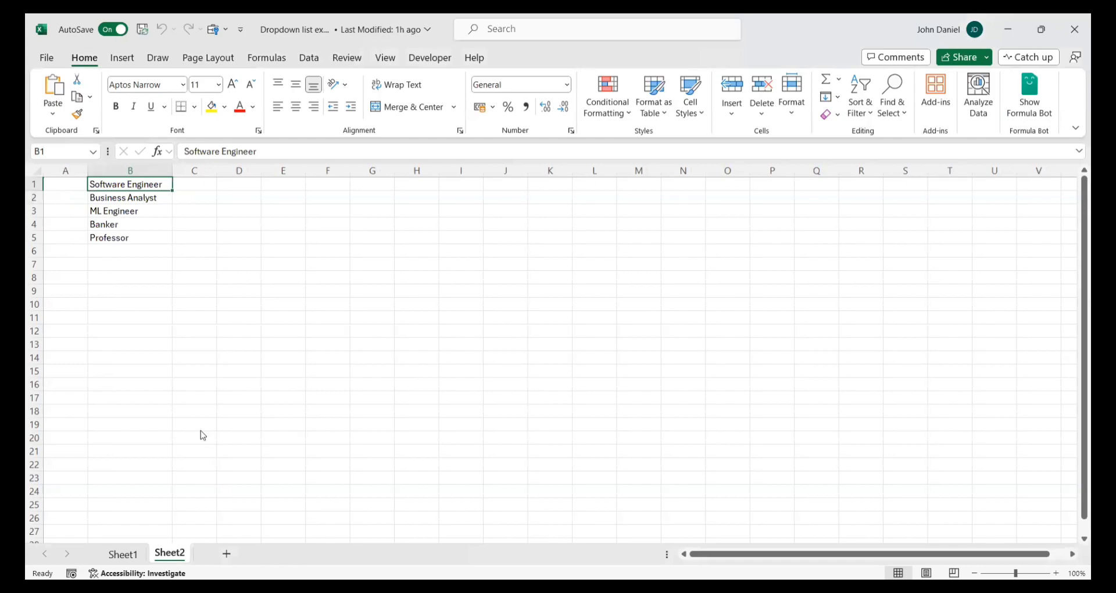
{"action": "key", "text": "alt+Tab"}
{"action": "type", "text": "t2"}
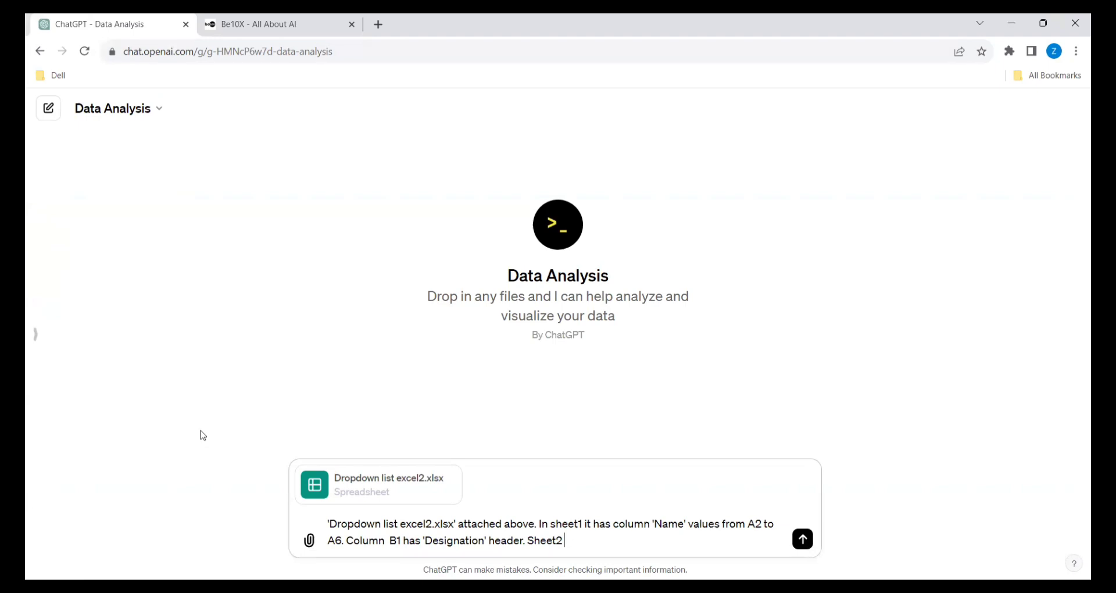
{"action": "key", "text": "alt+Tab"}
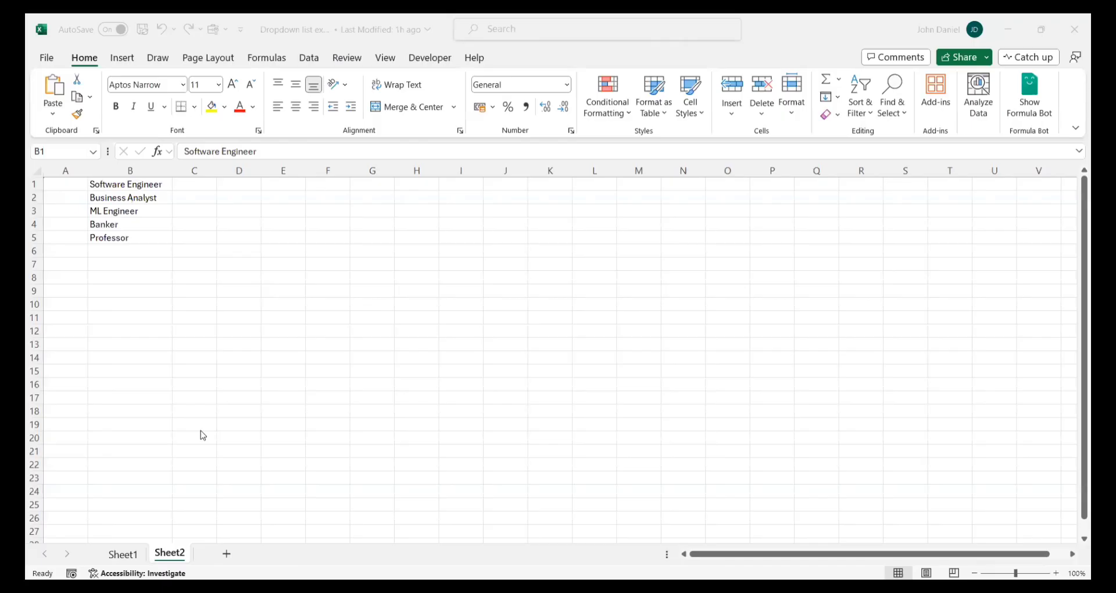
{"action": "key", "text": "alt+Tab"}
{"action": "type", "text": "values"}
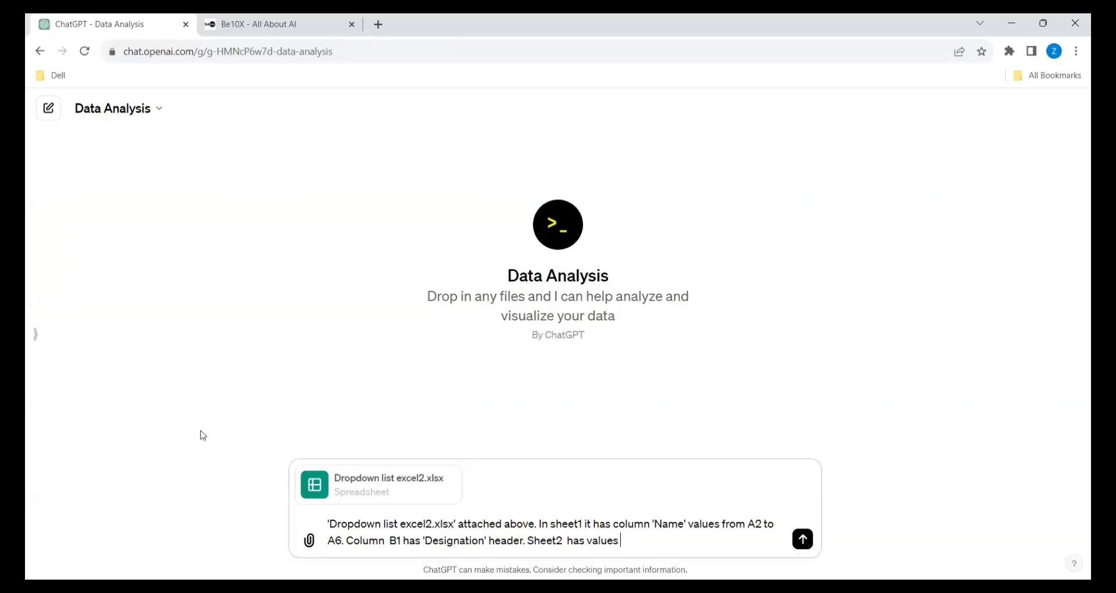
- Verify the first and last designation cells on Sheet2 in Excel and complete the ChatGPT sentence with "from B1 to B5."
{"action": "type", "text": " from B1 to B6"}
{"action": "key", "text": "alt+Tab"}
{"action": "left_click", "coordinate": [131, 215]}
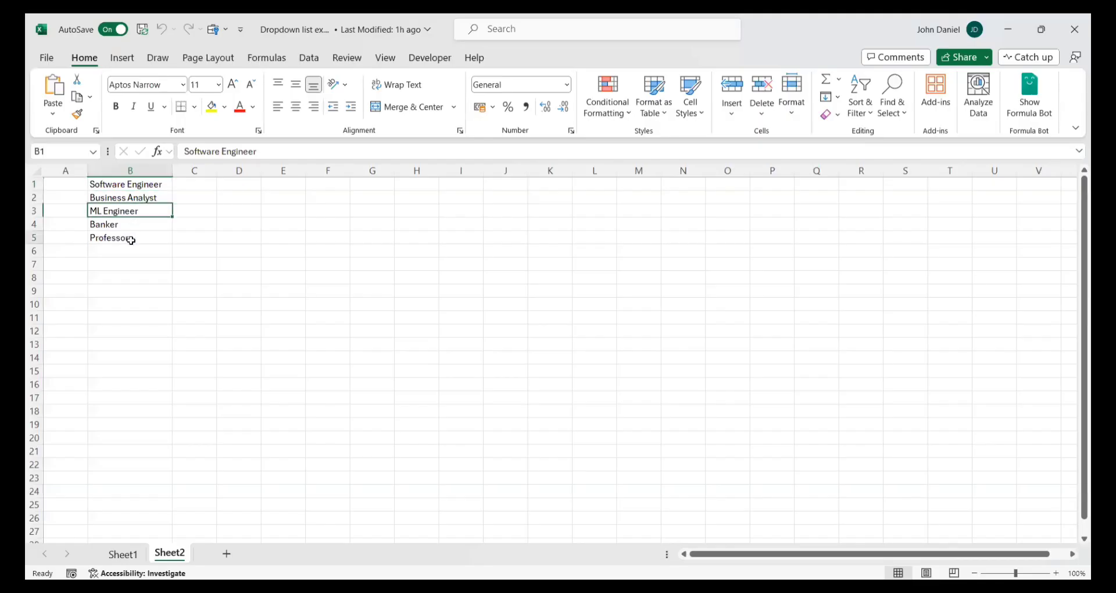
{"action": "left_click", "coordinate": [131, 240]}
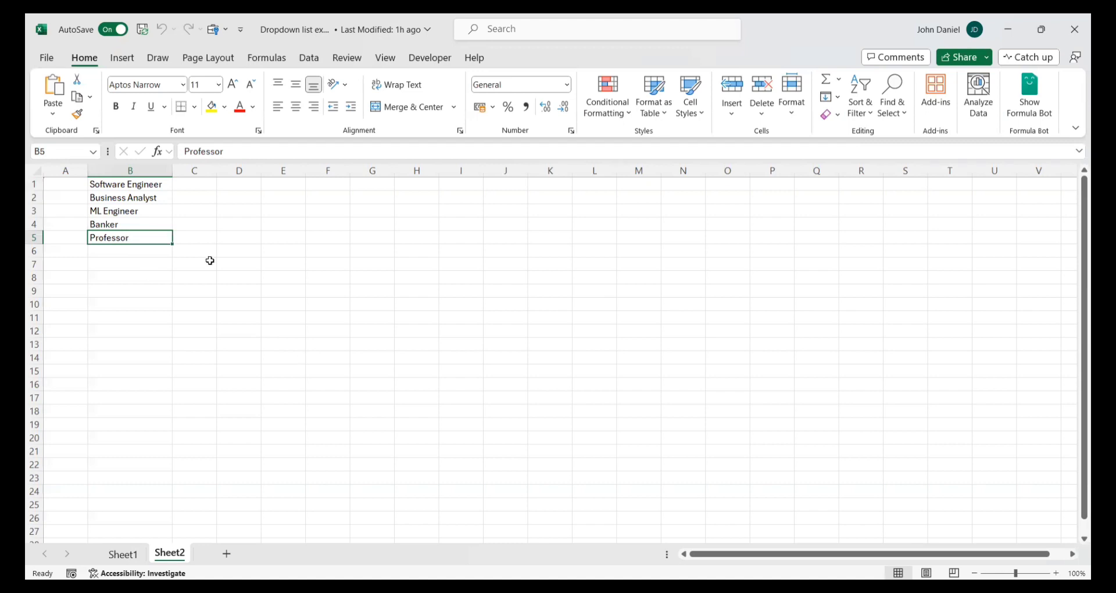
{"action": "left_click", "coordinate": [131, 184]}
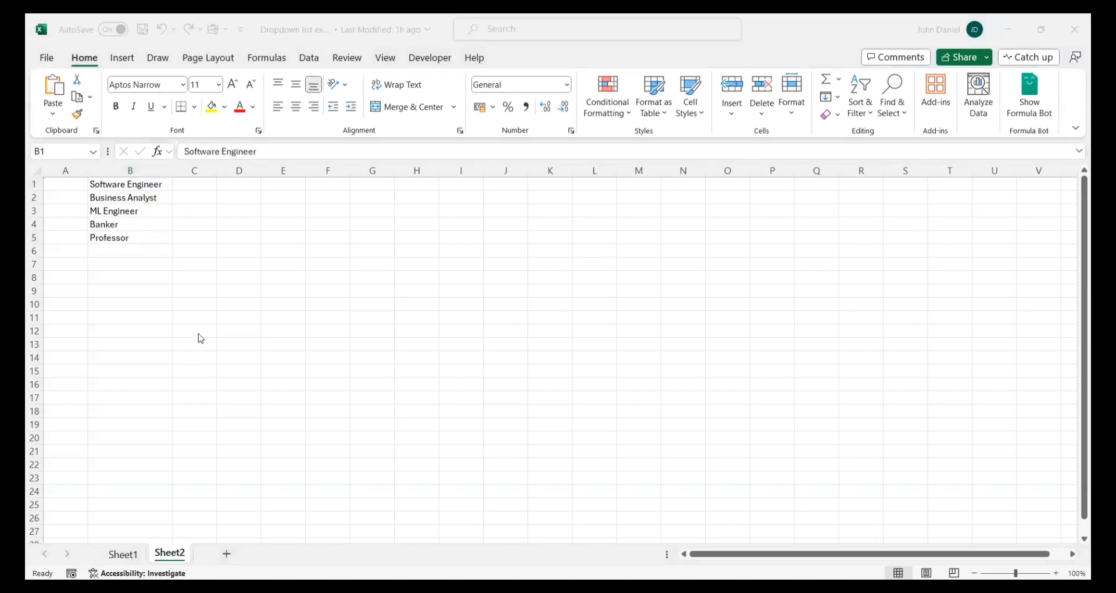
{"action": "key", "text": "alt+Tab"}
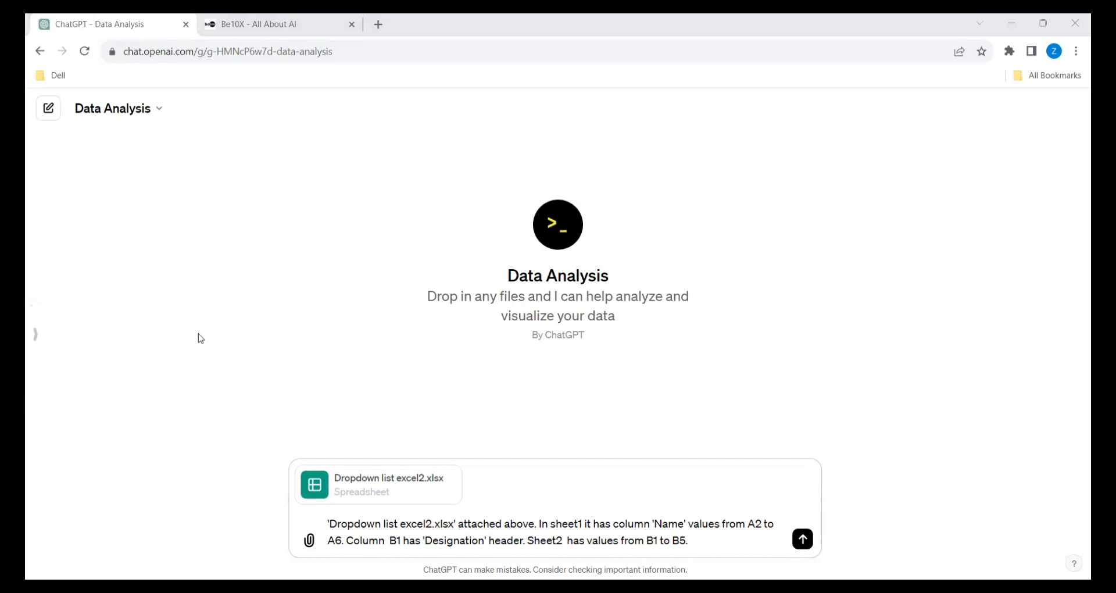
- Finish the message with "Need to create a dropdown list in sheet1 at B2. Help me without coding." and send it
{"action": "type", "text": "Need to"}
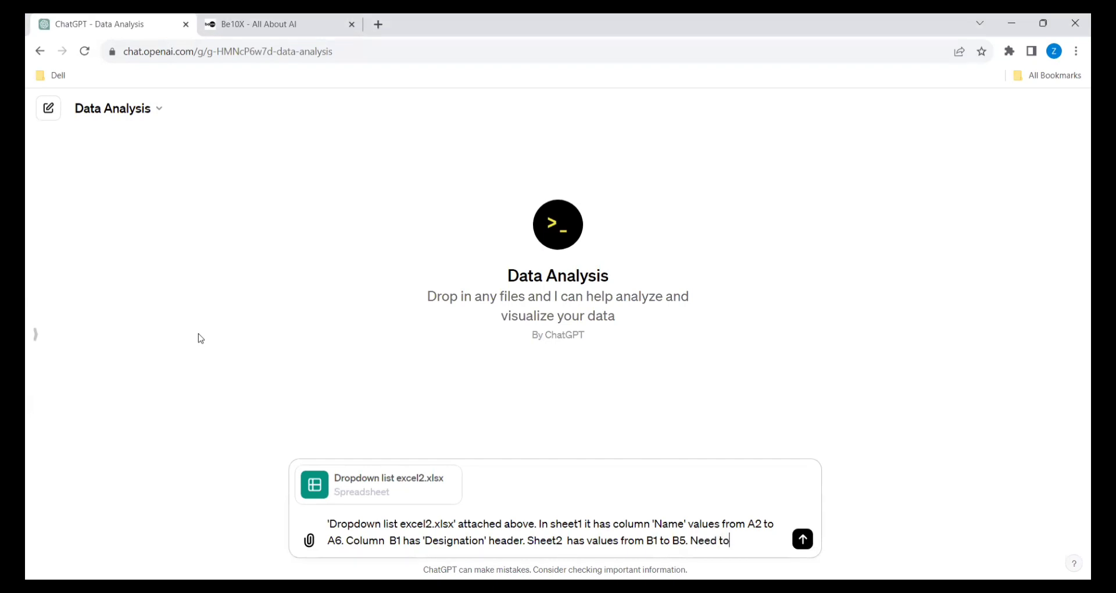
{"action": "type", "text": " create a dropdow"}
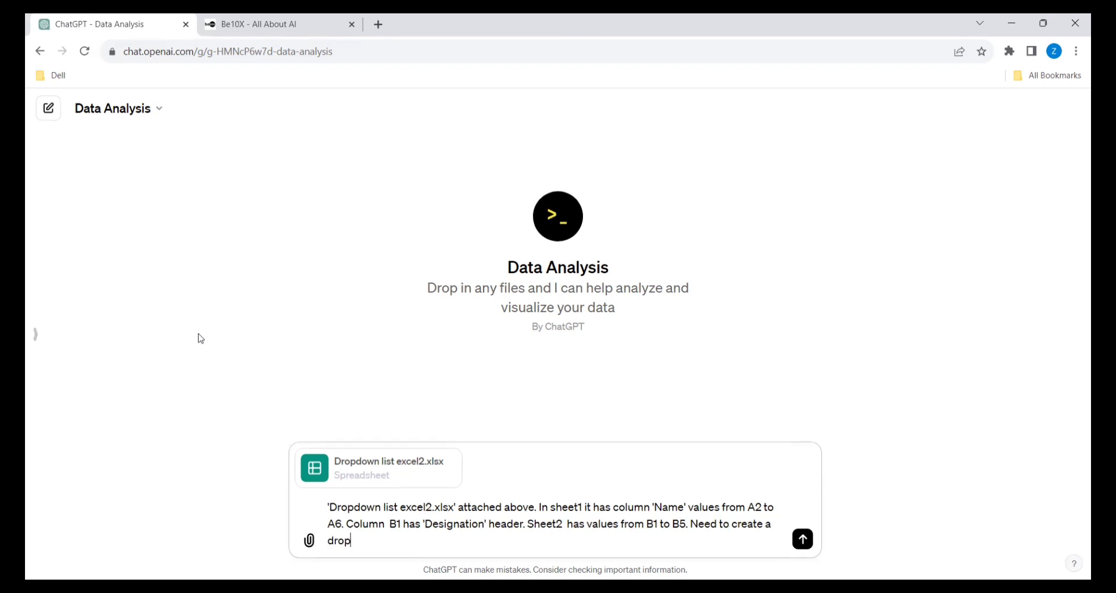
{"action": "type", "text": "n list in sheet1"}
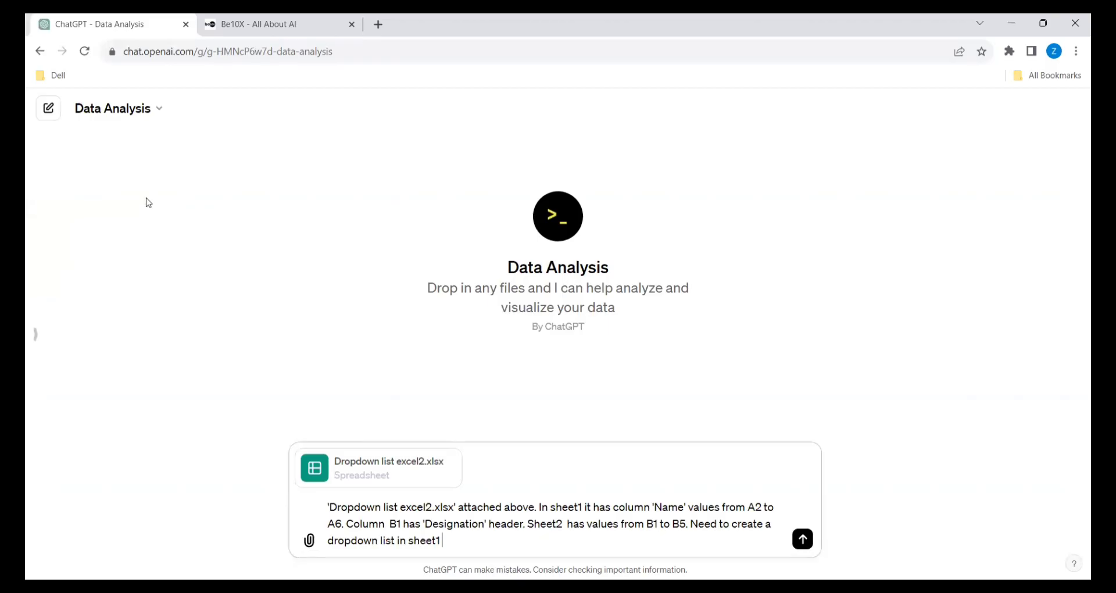
{"action": "type", "text": "at B2."}
{"action": "type", "text": "Help me without "}
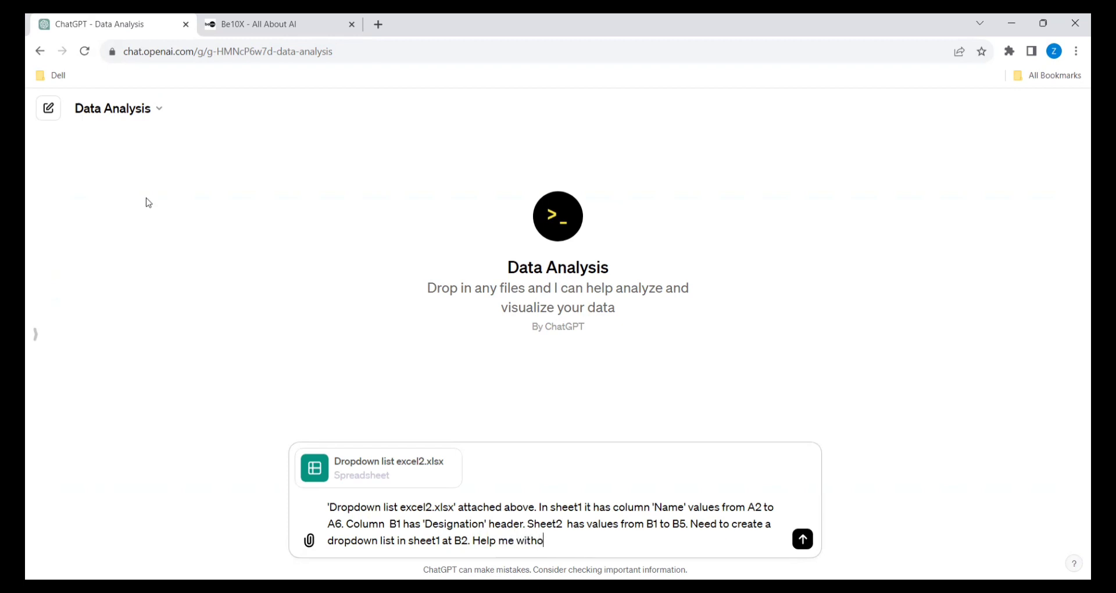
{"action": "type", "text": "coding."}
{"action": "key", "text": "Return"}
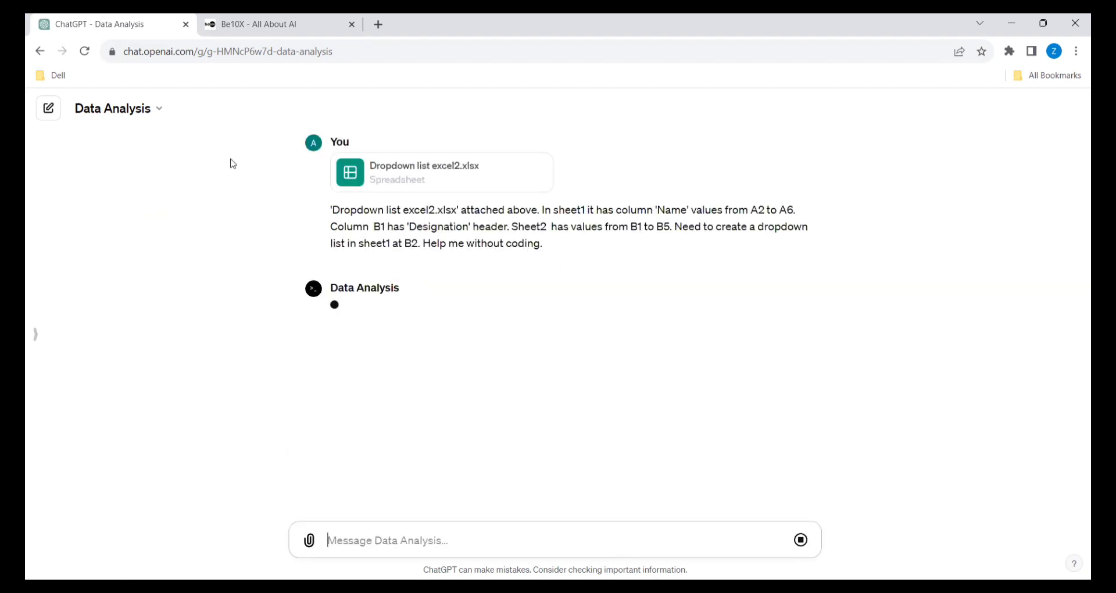
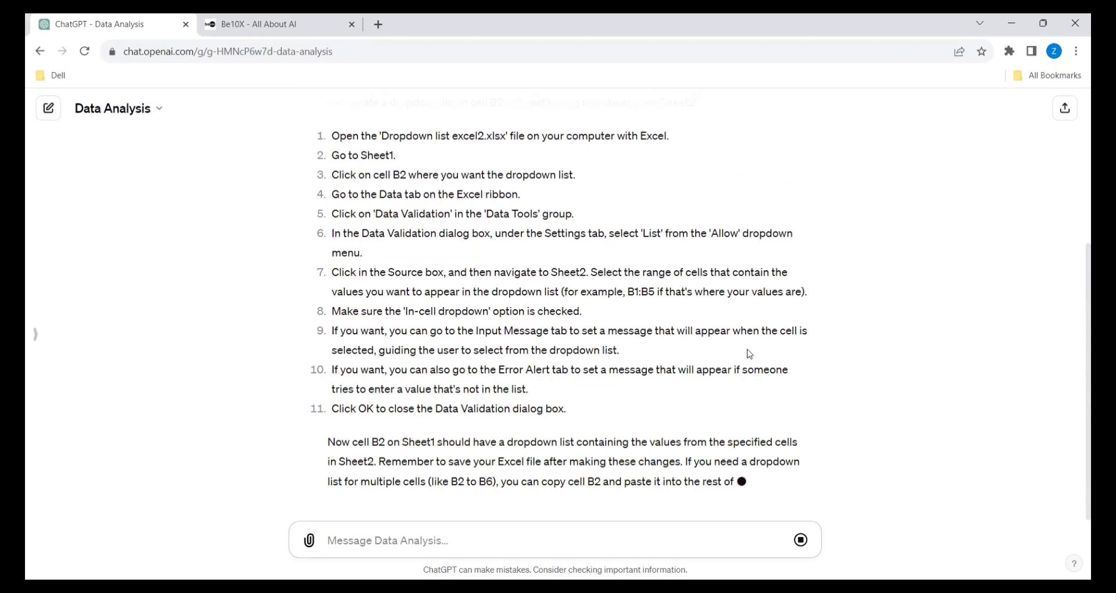
- Read ChatGPT's step-by-step guide for creating the dropdown list from its beginning
{"action": "scroll", "coordinate": [750, 354], "scroll_direction": "up", "scroll_amount": 2}
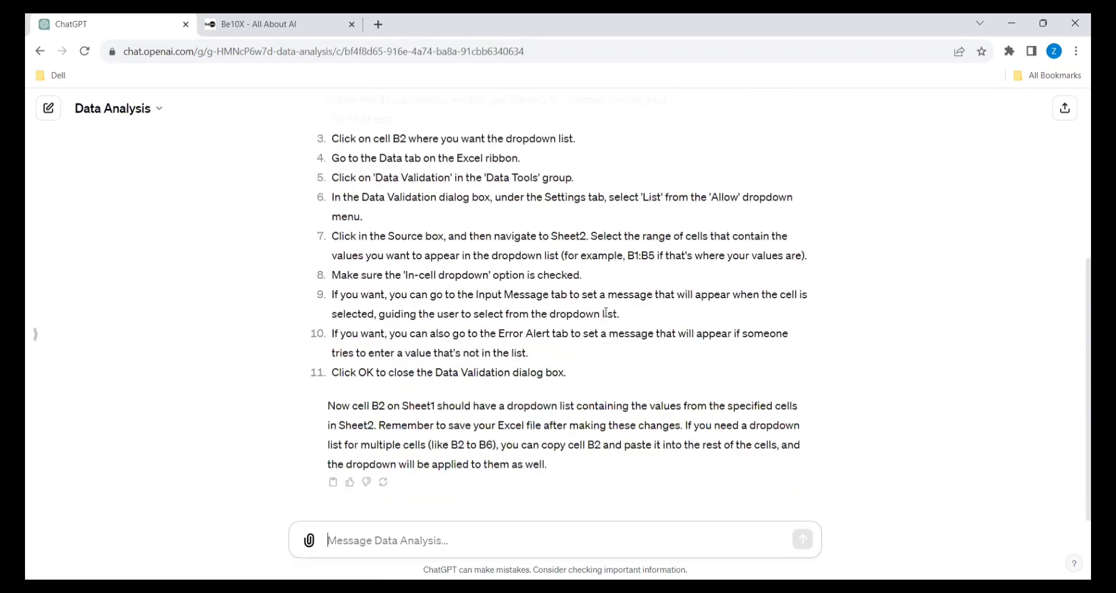
{"action": "scroll", "coordinate": [697, 343], "scroll_direction": "up", "scroll_amount": 5}
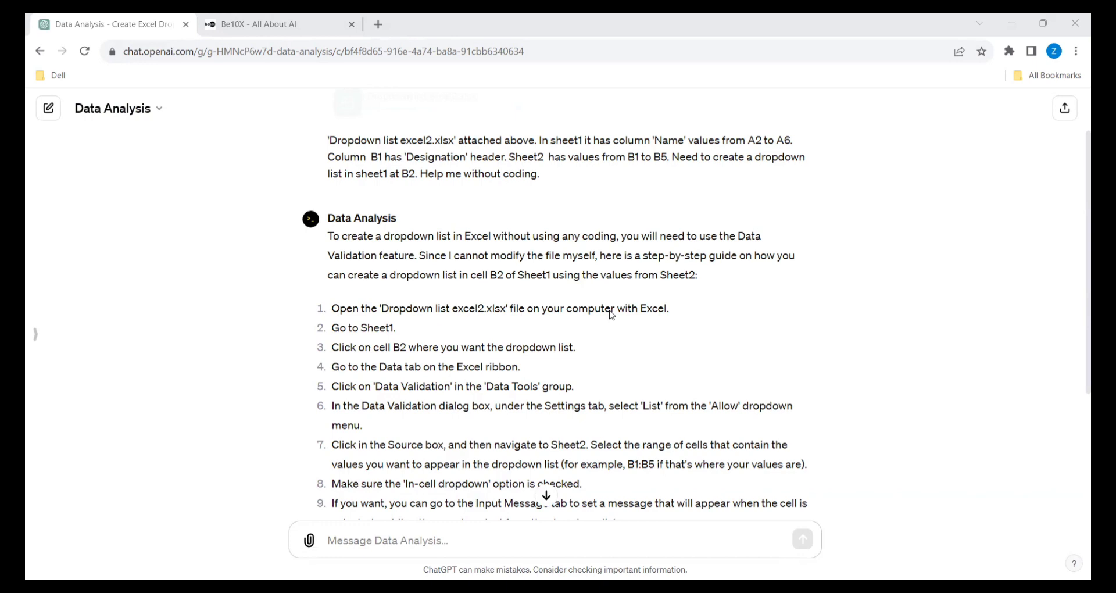
- Open the MS Office using AI workshop page on the Be10X site and review its schedule, benefits and learning topics
{"action": "left_click", "coordinate": [264, 24]}
{"action": "left_click", "coordinate": [198, 48]}
{"action": "left_click", "coordinate": [212, 52]}
{"action": "left_click", "coordinate": [556, 445]}
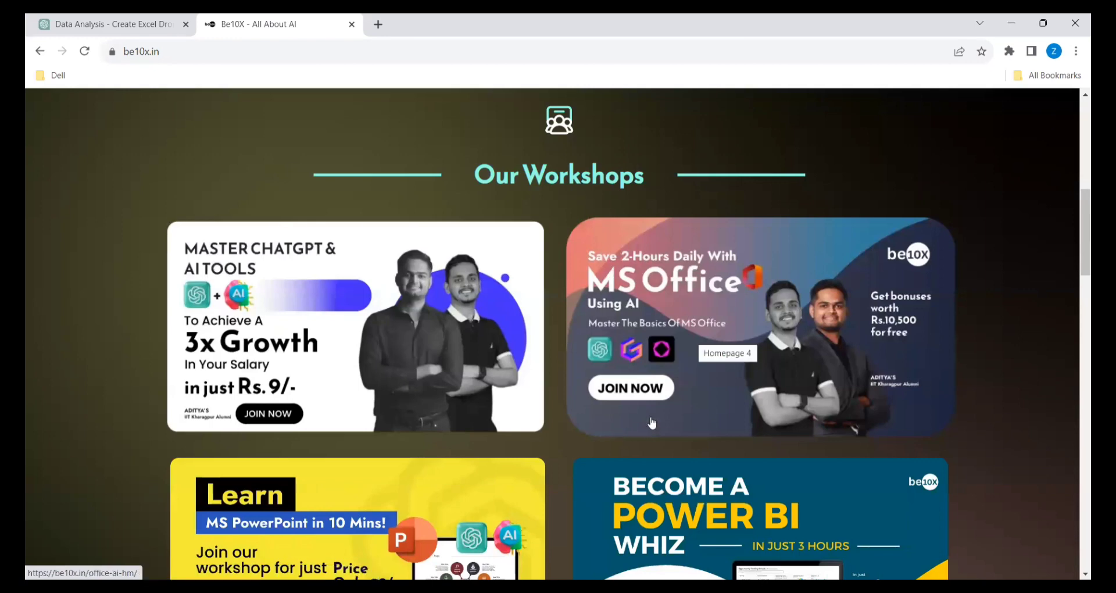
{"action": "left_click", "coordinate": [705, 324]}
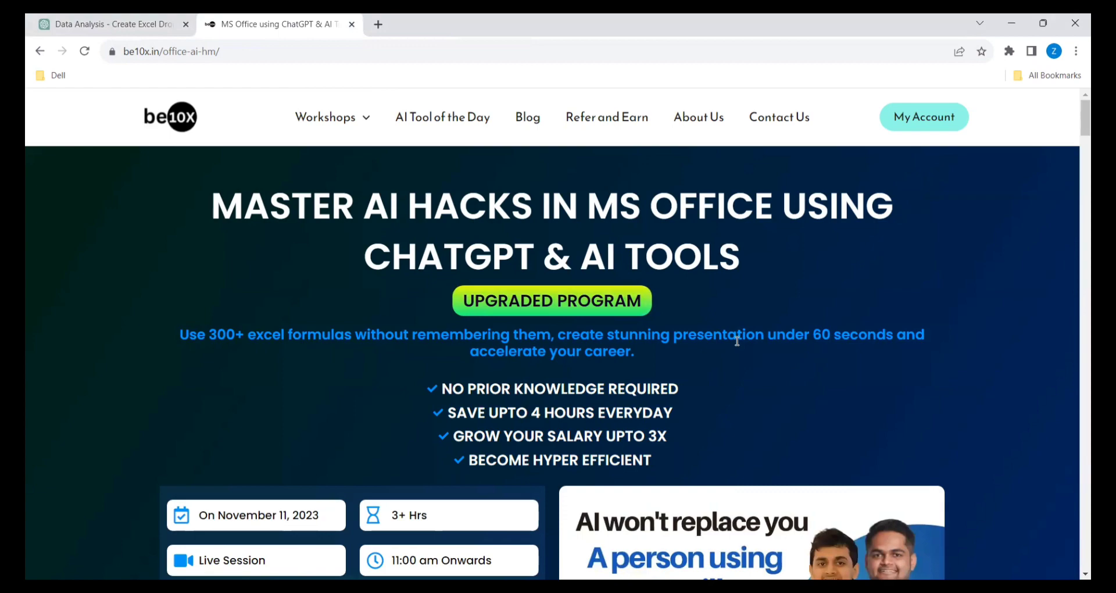
{"action": "scroll", "coordinate": [737, 341], "scroll_direction": "down", "scroll_amount": 3}
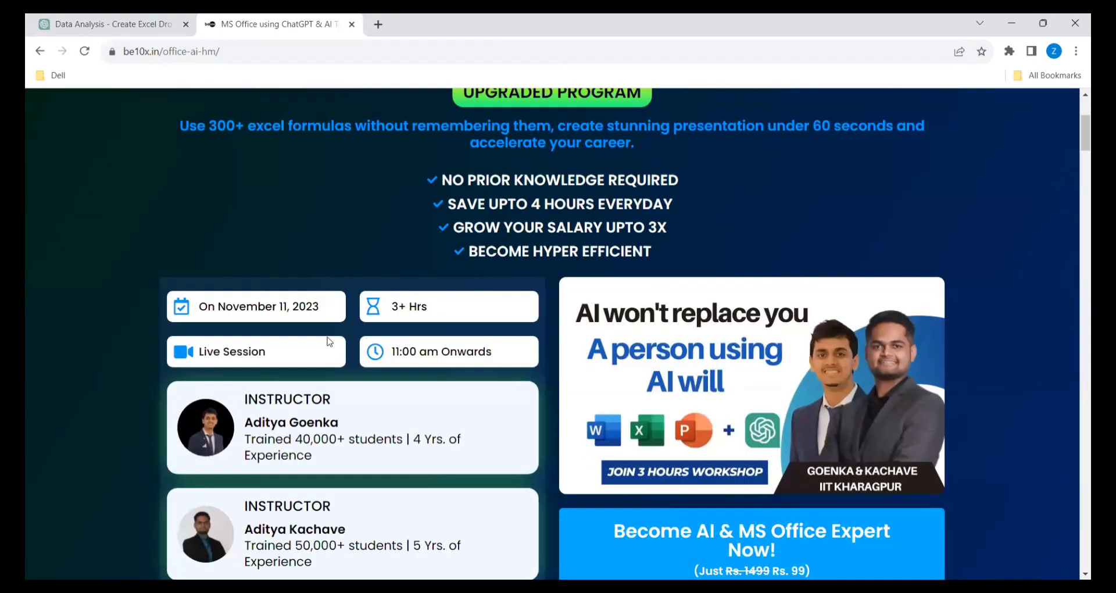
{"action": "scroll", "coordinate": [402, 397], "scroll_direction": "down", "scroll_amount": 2}
{"action": "scroll", "coordinate": [500, 399], "scroll_direction": "down", "scroll_amount": 6}
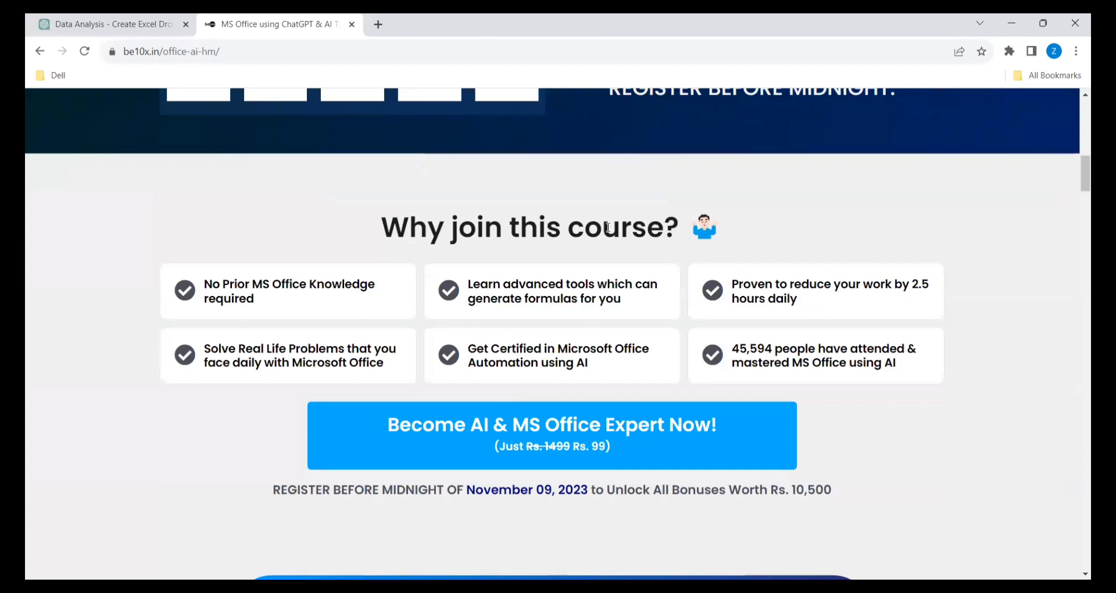
{"action": "scroll", "coordinate": [610, 381], "scroll_direction": "down", "scroll_amount": 4}
{"action": "scroll", "coordinate": [555, 381], "scroll_direction": "down", "scroll_amount": 7}
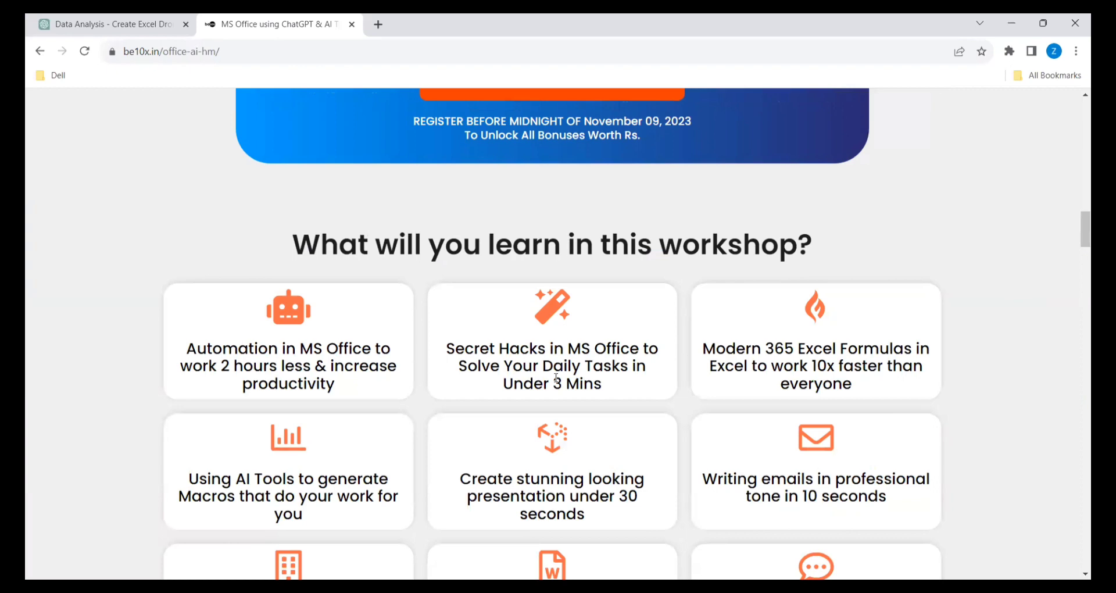
- Follow the ChatGPT guide's first instructions and open Data Validation for cell B2 on Sheet1 in Excel
{"action": "left_click", "coordinate": [139, 28]}
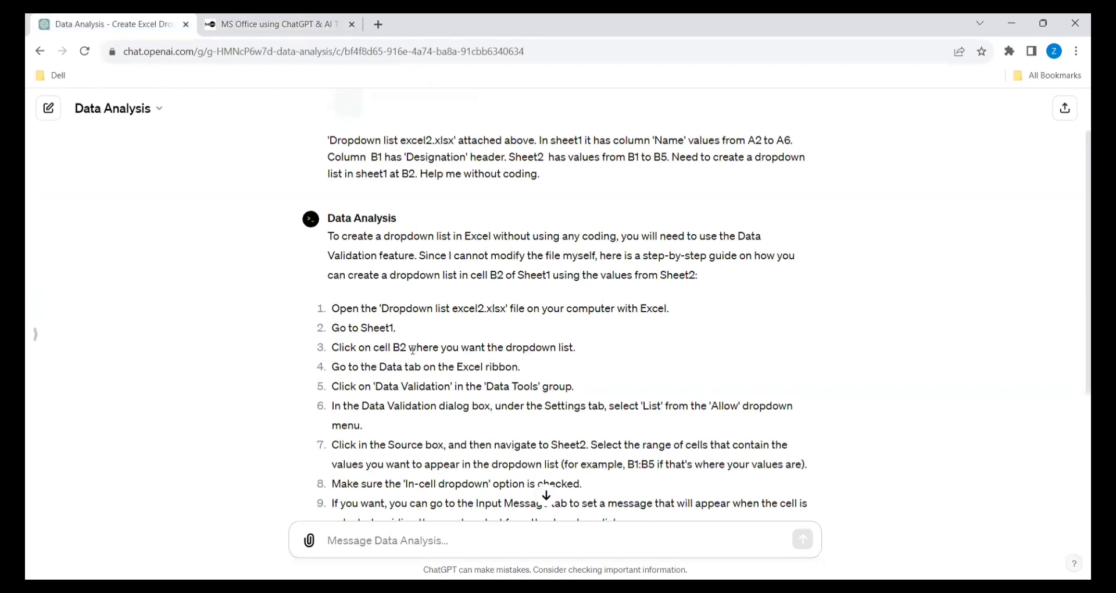
{"action": "key", "text": "alt+Tab"}
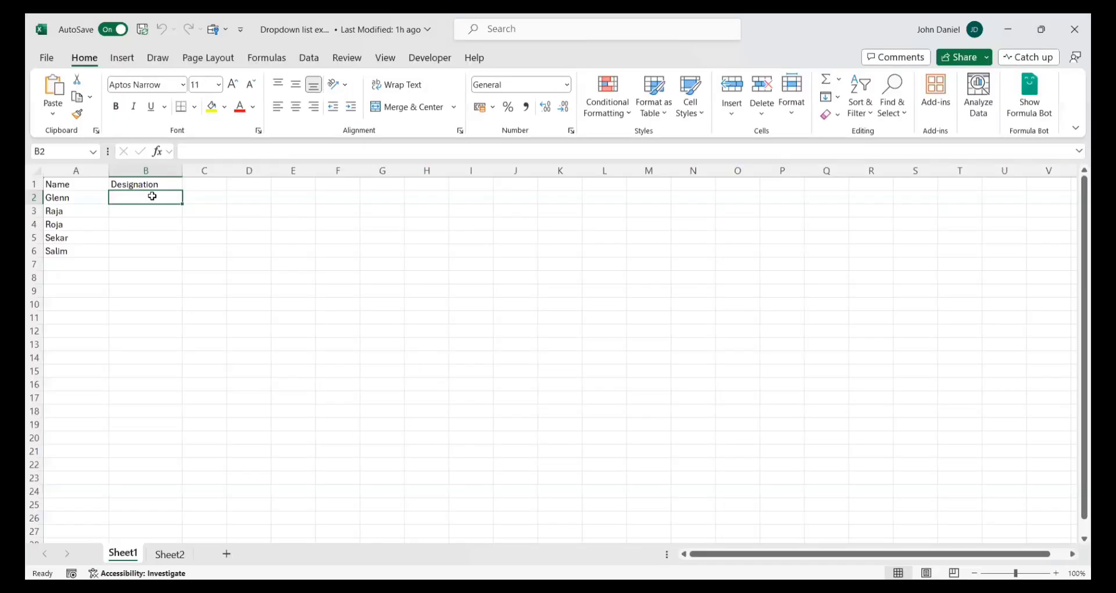
{"action": "key", "text": "alt+Tab"}
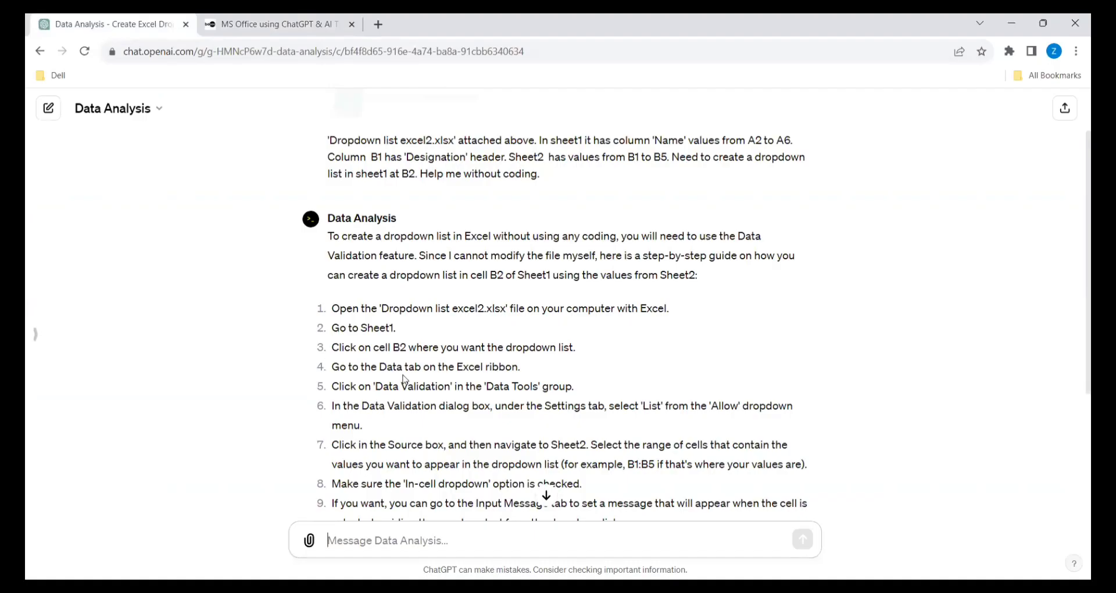
{"action": "key", "text": "alt+Tab"}
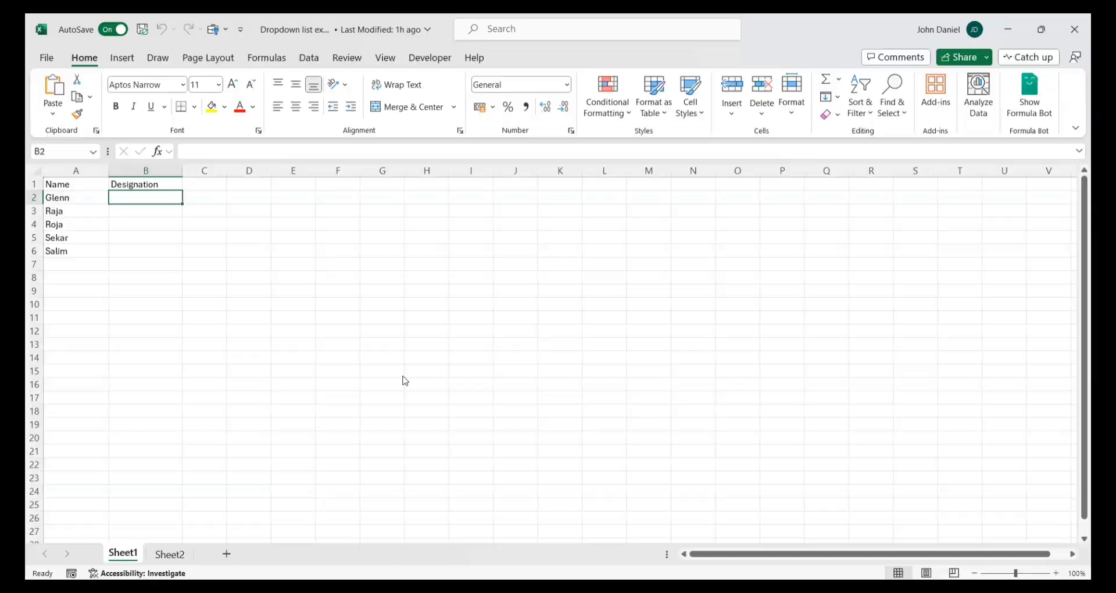
{"action": "left_click", "coordinate": [317, 60]}
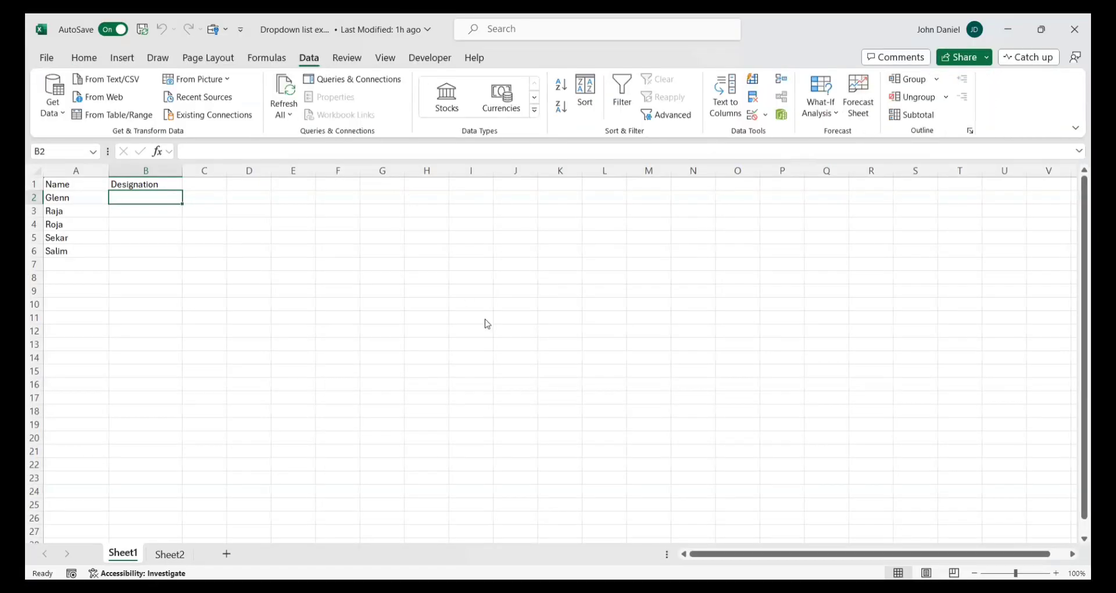
{"action": "key", "text": "alt+Tab"}
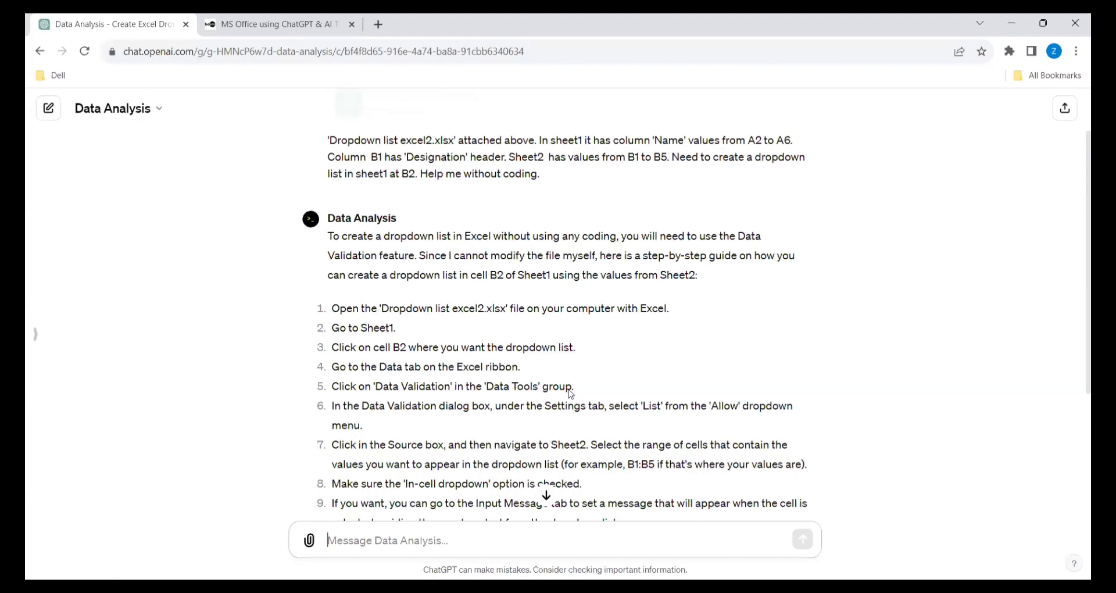
{"action": "key", "text": "alt+Tab"}
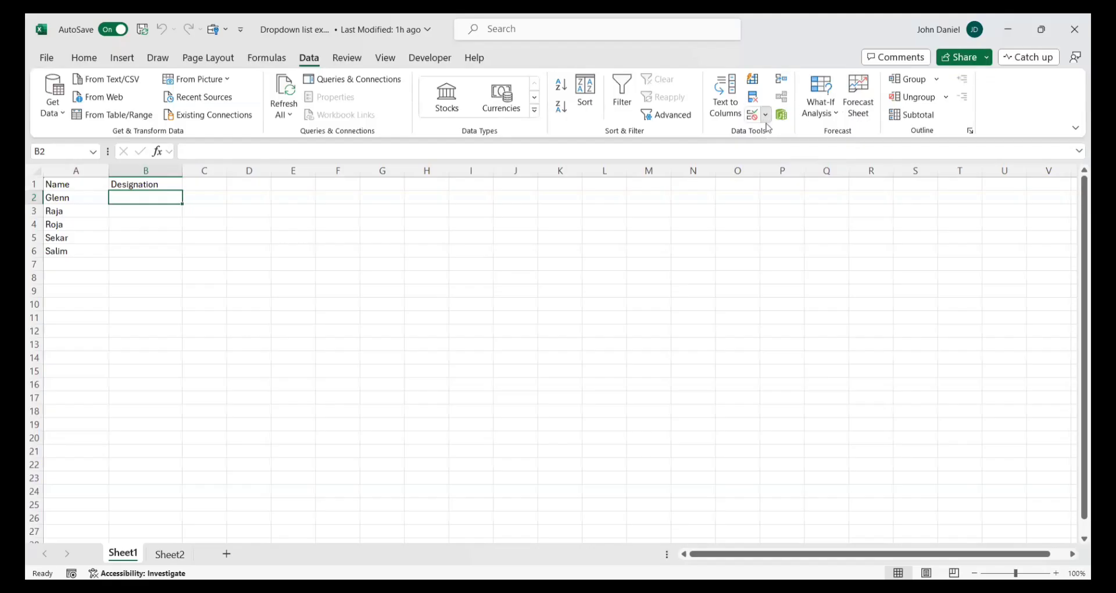
{"action": "left_click", "coordinate": [765, 117]}
{"action": "left_click", "coordinate": [778, 135]}
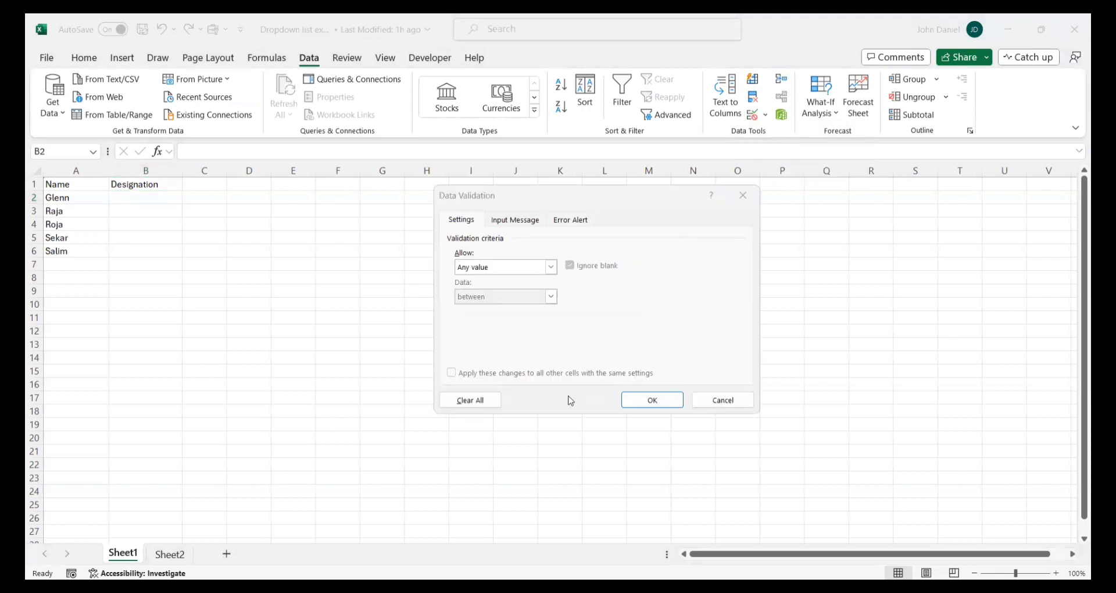
- Check the guide's validation criteria in ChatGPT and set the Excel Data Validation to allow a List
{"action": "key", "text": "alt+Tab"}
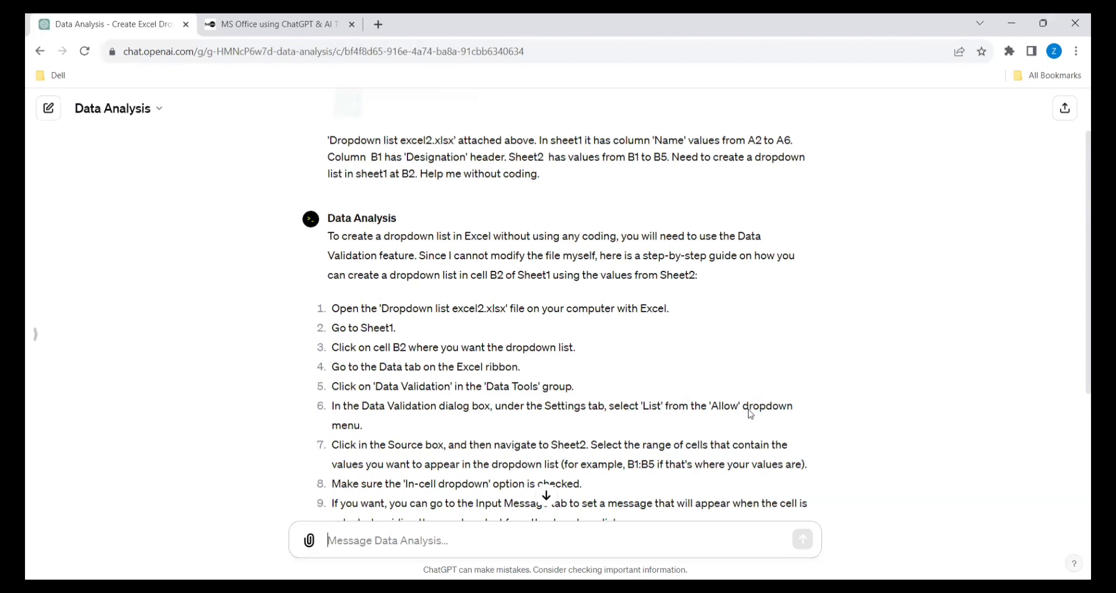
{"action": "left_click", "coordinate": [553, 268]}
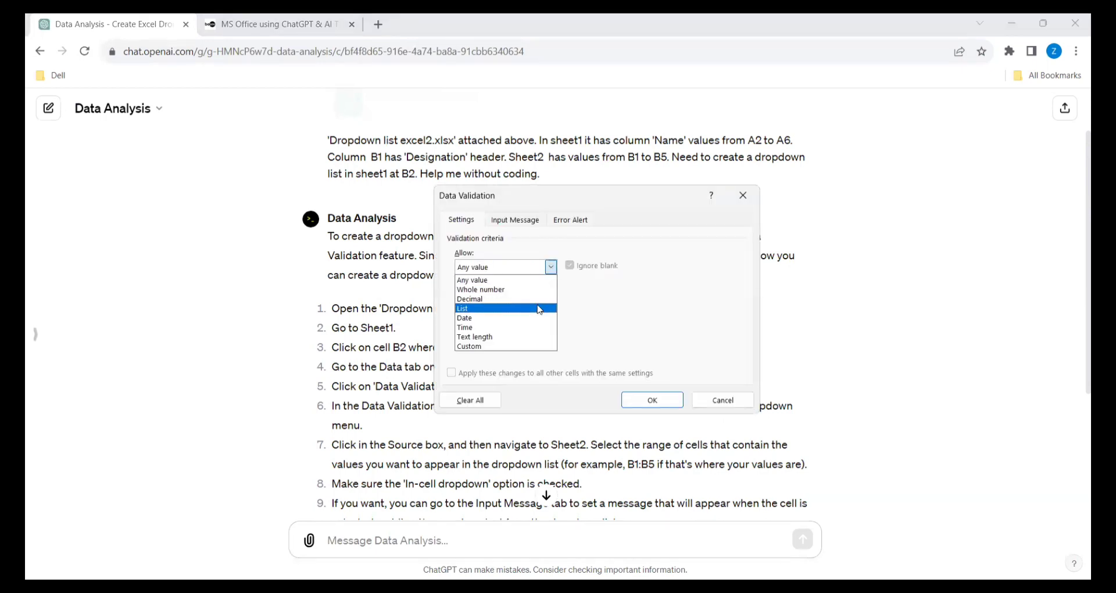
{"action": "left_click", "coordinate": [539, 309]}
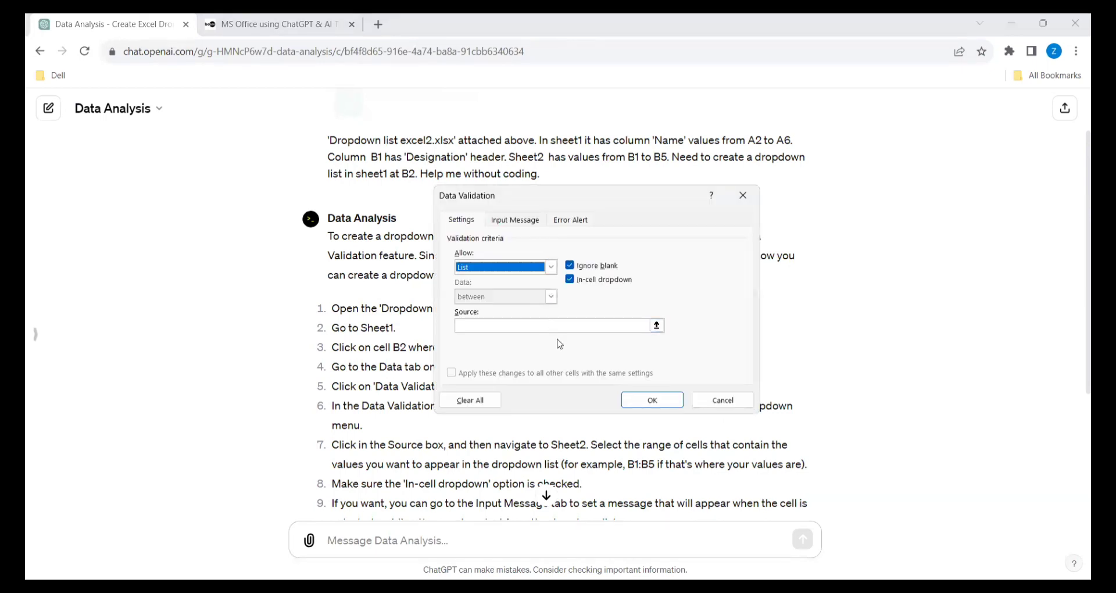
- Set the list source to =Sheet2!$B$1:$B$5 as the guide describes and apply the data validation
{"action": "left_click", "coordinate": [556, 327]}
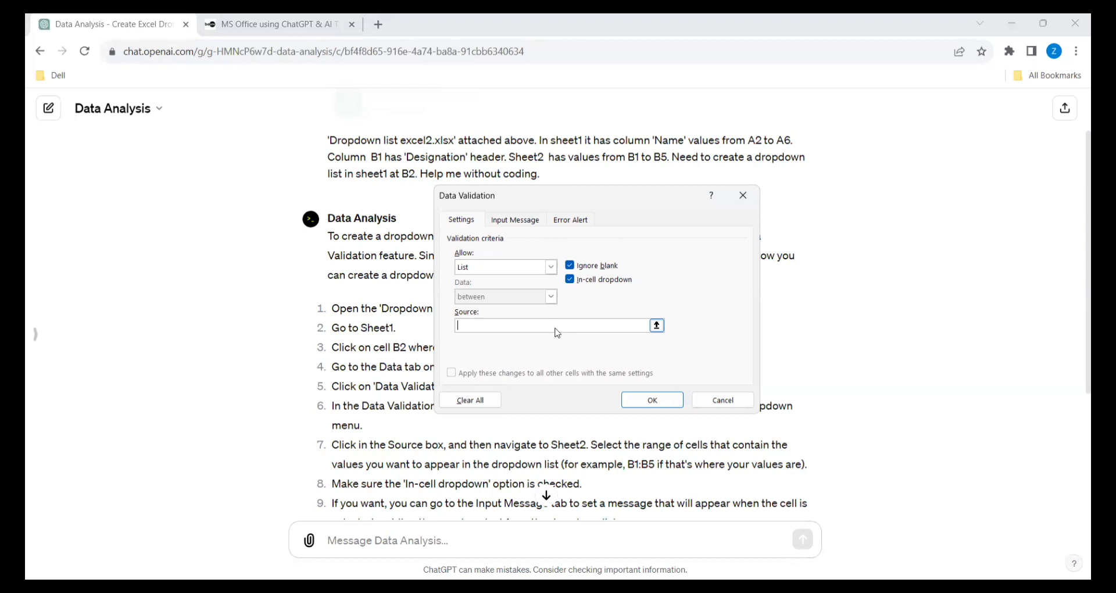
{"action": "left_click", "coordinate": [448, 446]}
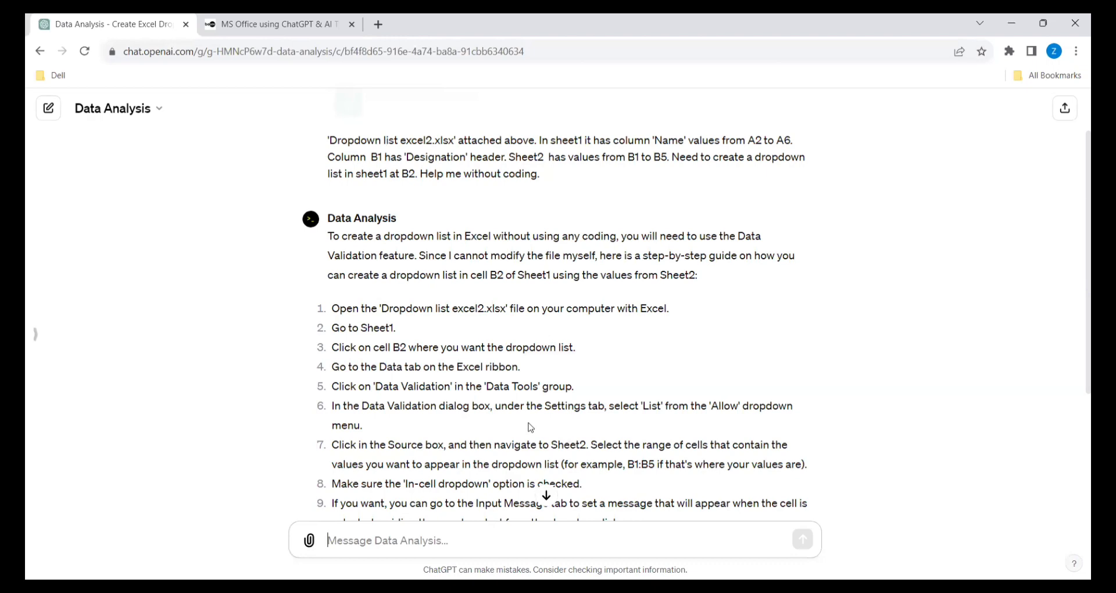
{"action": "key", "text": "alt+Tab"}
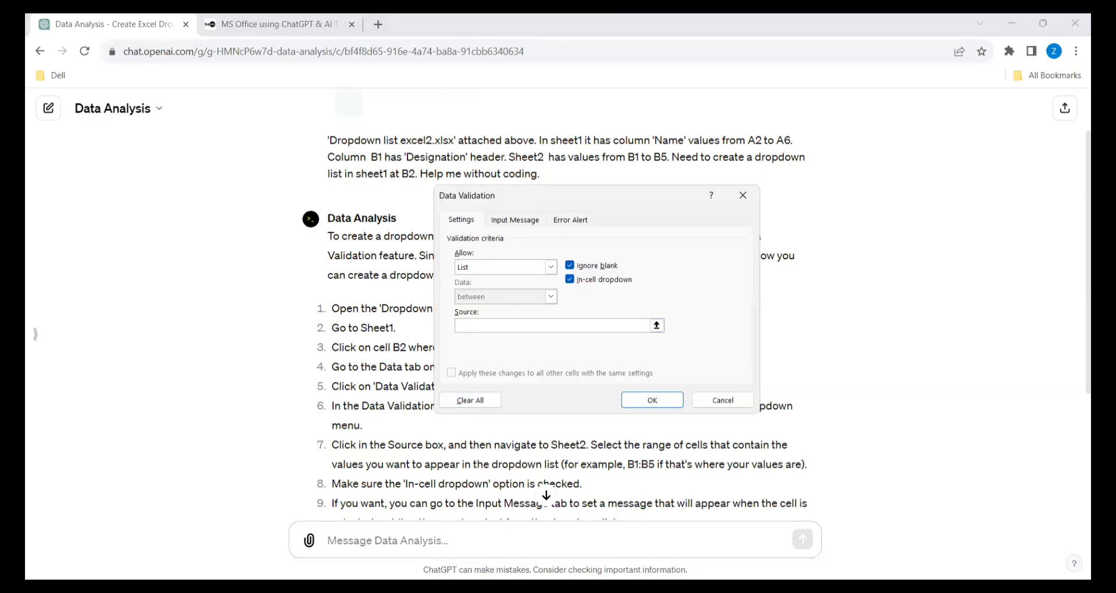
{"action": "key", "text": "alt+Tab"}
{"action": "left_click", "coordinate": [141, 186]}
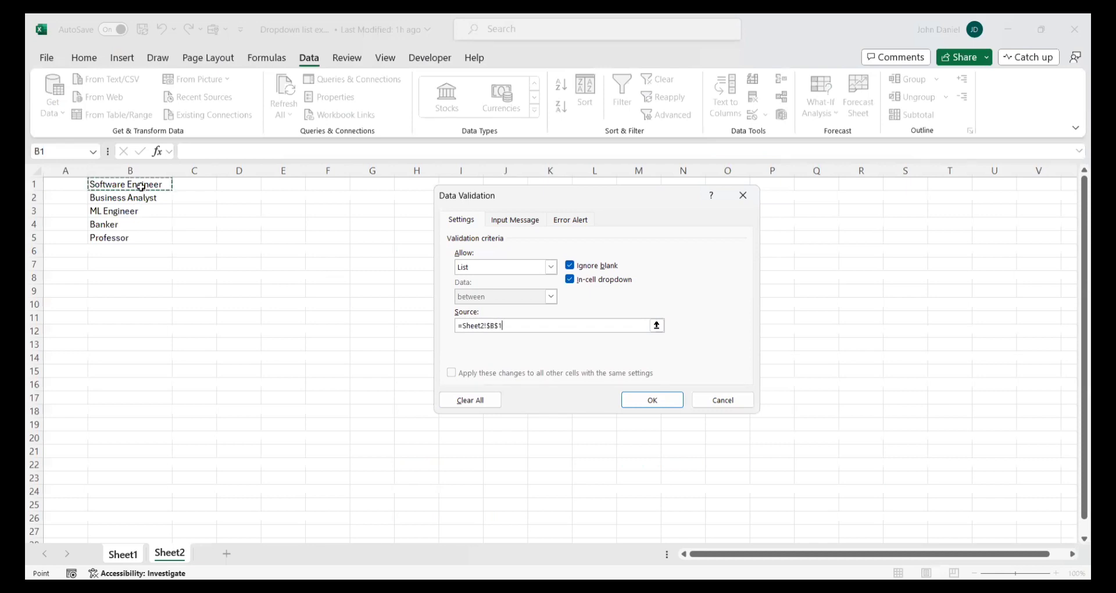
{"action": "key", "text": "shift+Down"}
{"action": "key", "text": "shift+Down"}
{"action": "key", "text": "shift+Down"}
{"action": "key", "text": "shift+Down"}
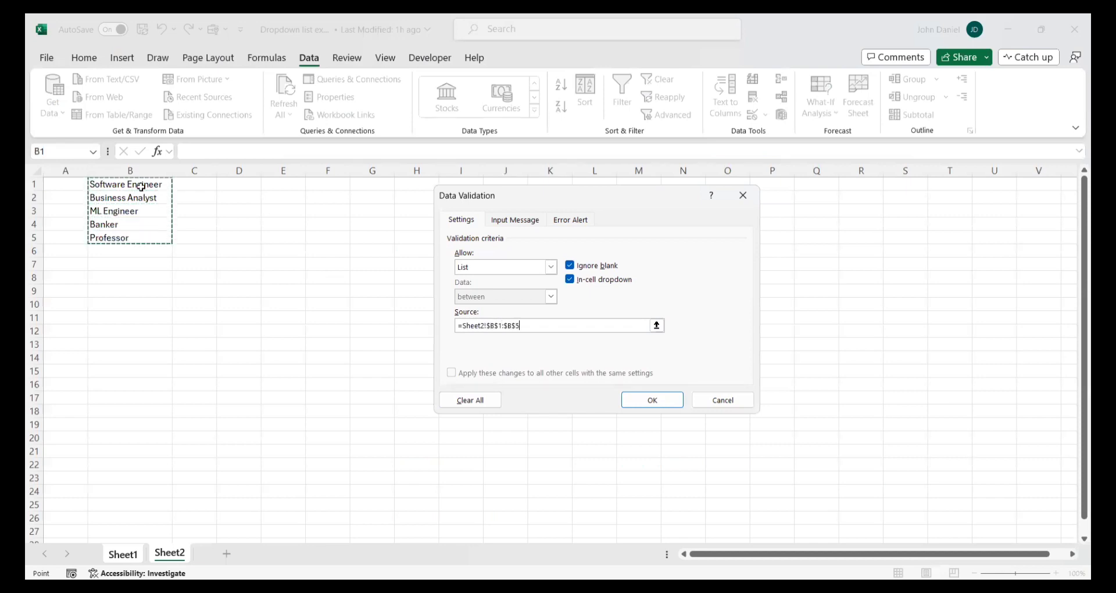
{"action": "left_click", "coordinate": [642, 399]}
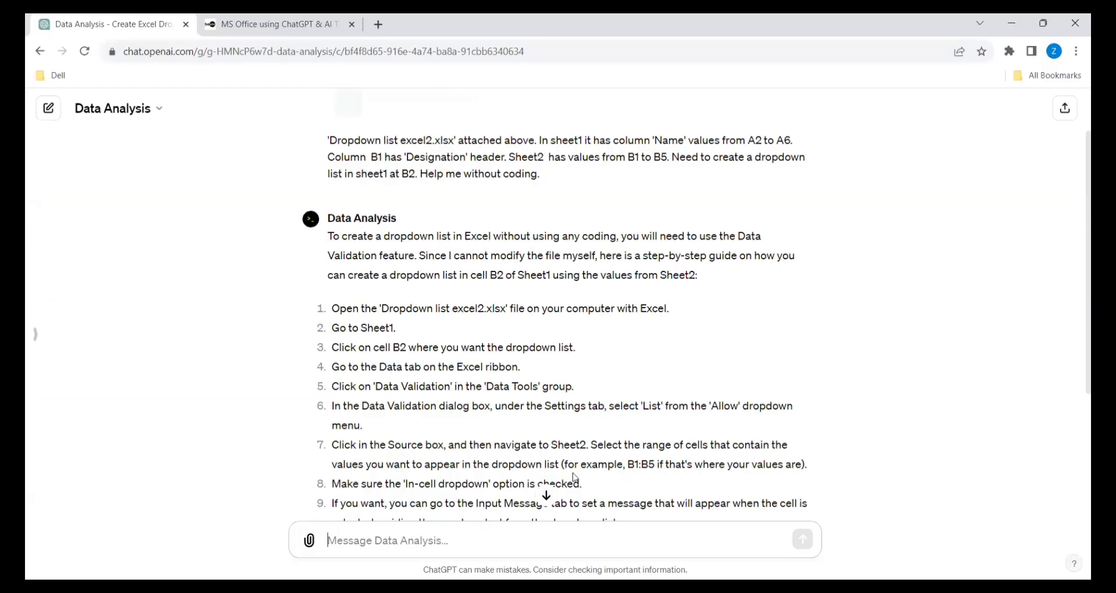
- Extend the dropdown from B2 down to B6 on Sheet1 in Excel and compare its options with the Sheet2 designations
{"action": "scroll", "coordinate": [642, 457], "scroll_direction": "down", "scroll_amount": 1}
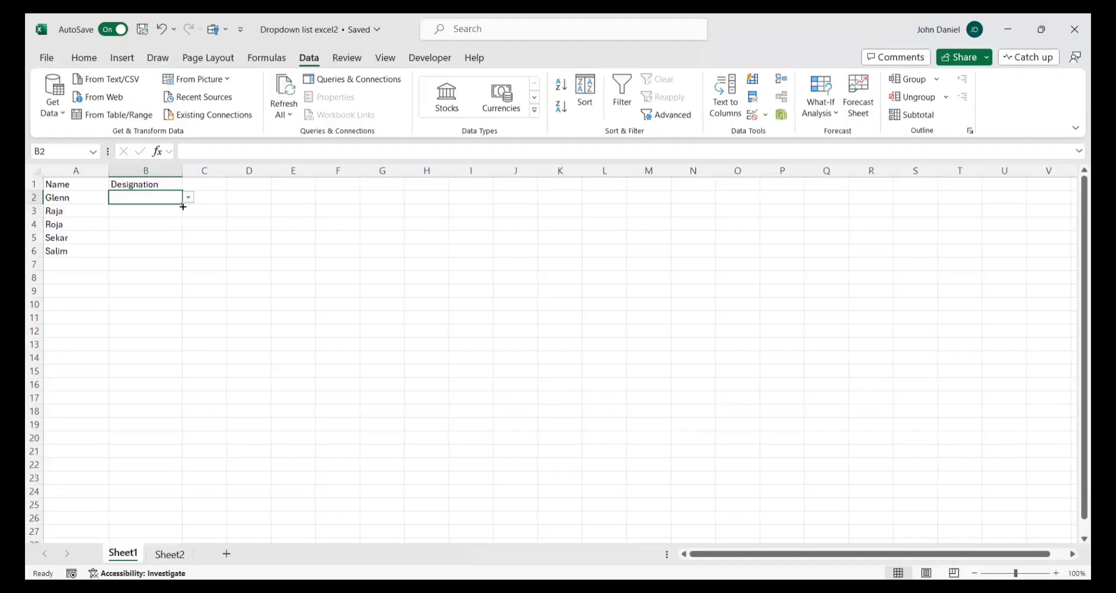
{"action": "left_click_drag", "start_coordinate": [183, 205], "coordinate": [184, 253]}
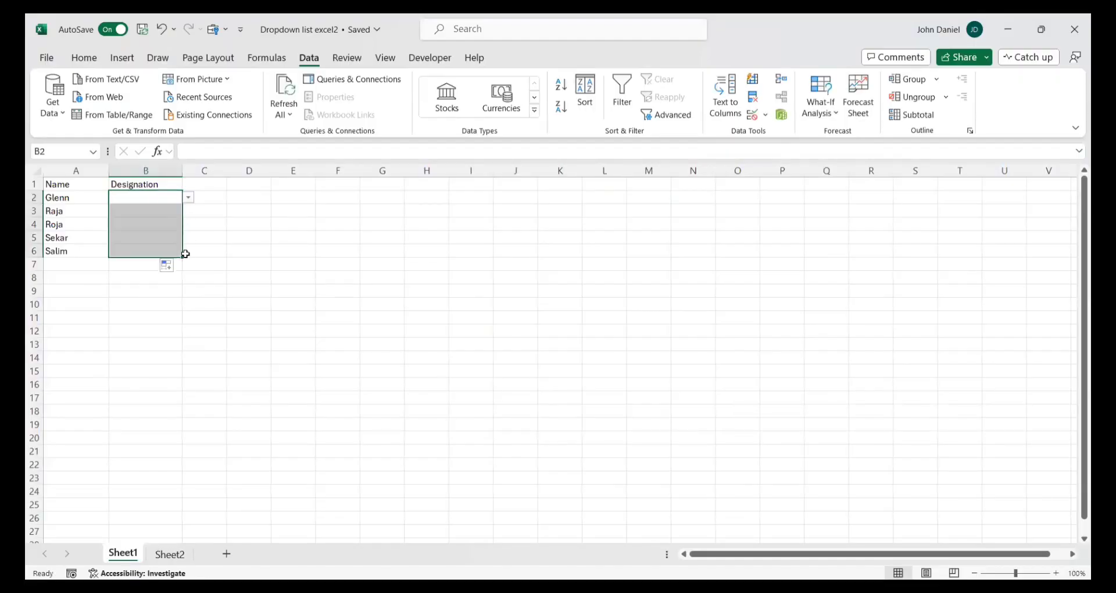
{"action": "left_click", "coordinate": [162, 200]}
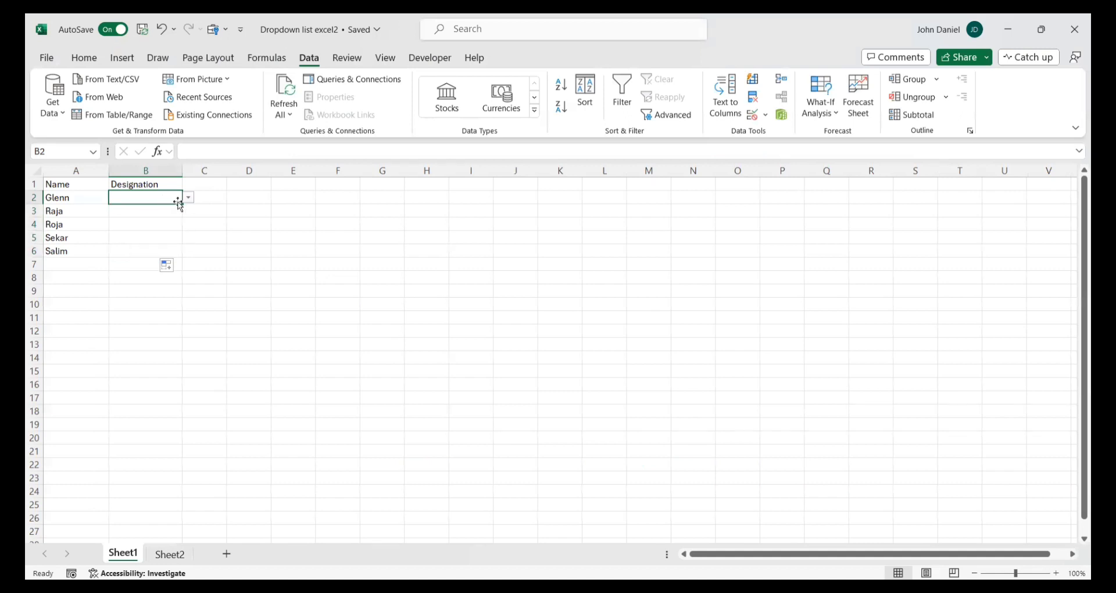
{"action": "left_click", "coordinate": [189, 198]}
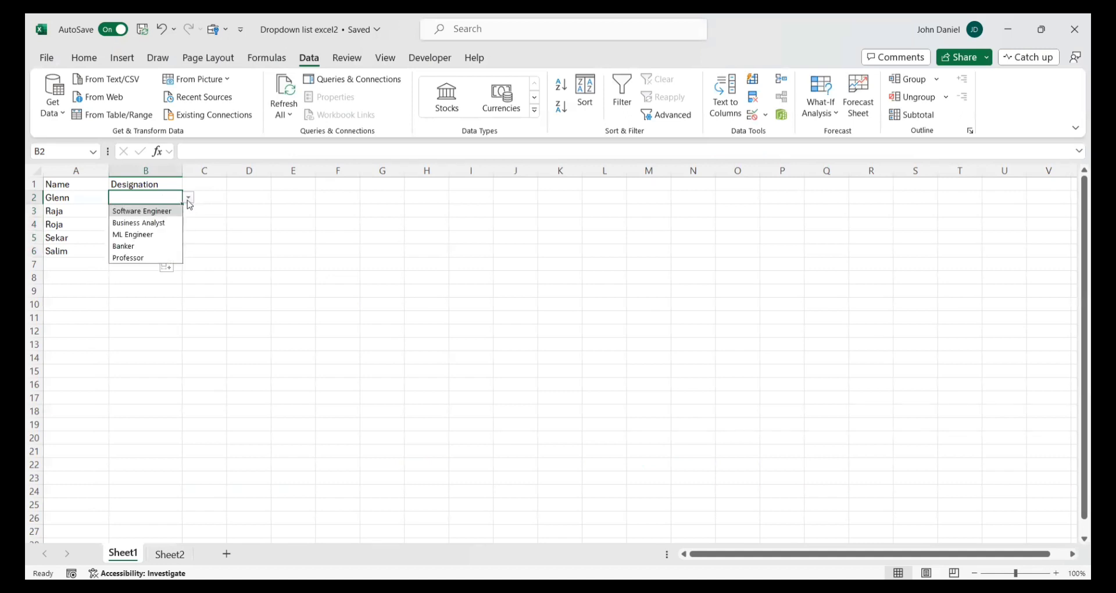
{"action": "left_click", "coordinate": [169, 554]}
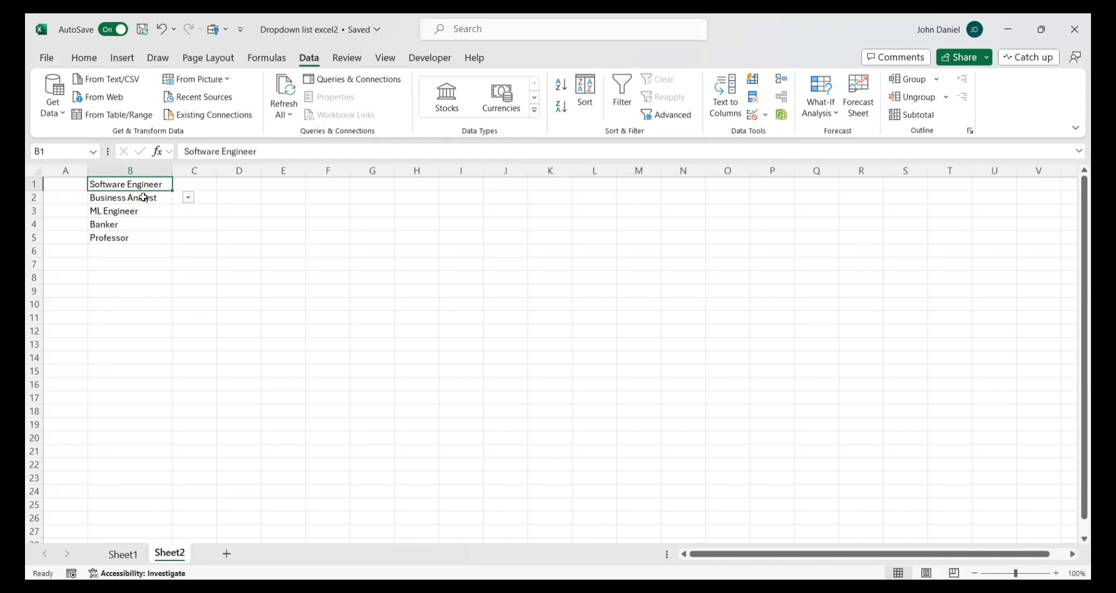
{"action": "left_click", "coordinate": [123, 555]}
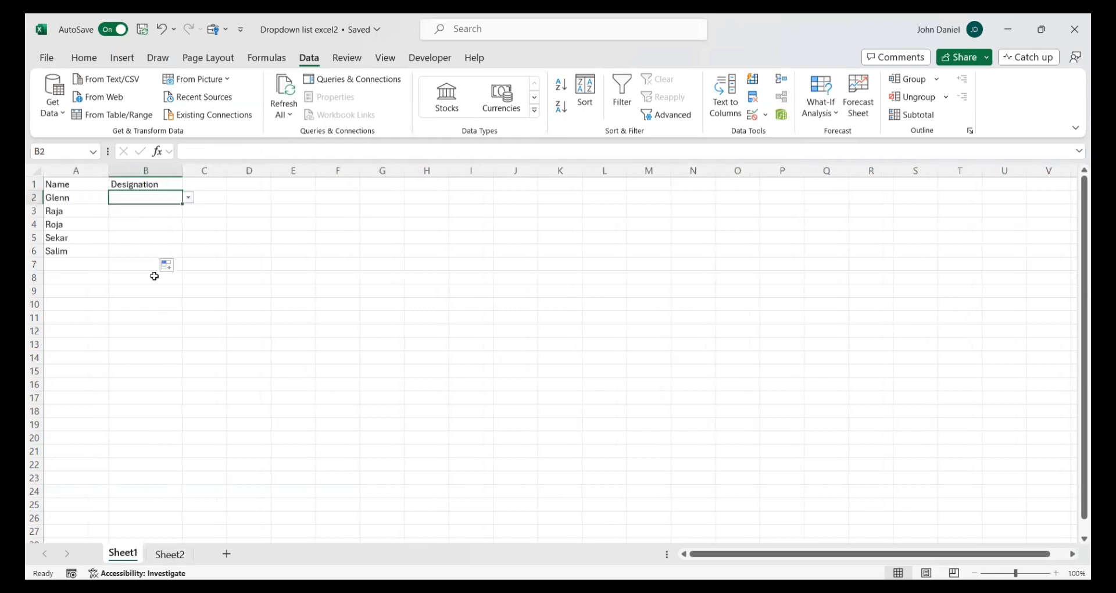
- Choose Software Engineer from the dropdown in B2 and ML Engineer from the dropdown in B4
{"action": "left_click", "coordinate": [188, 198]}
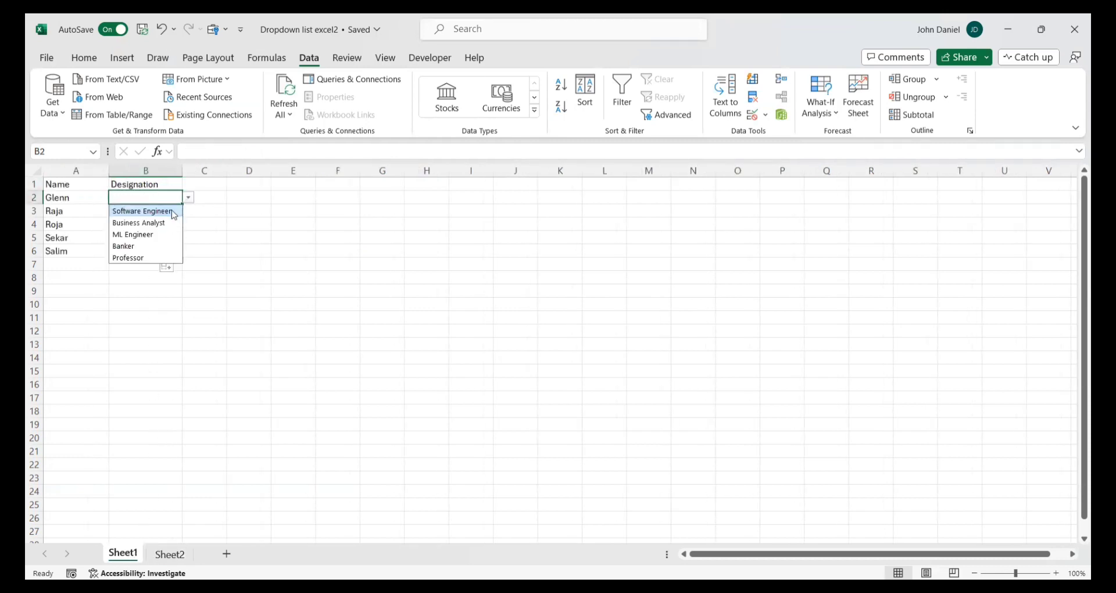
{"action": "left_click", "coordinate": [174, 214]}
{"action": "left_click", "coordinate": [143, 224]}
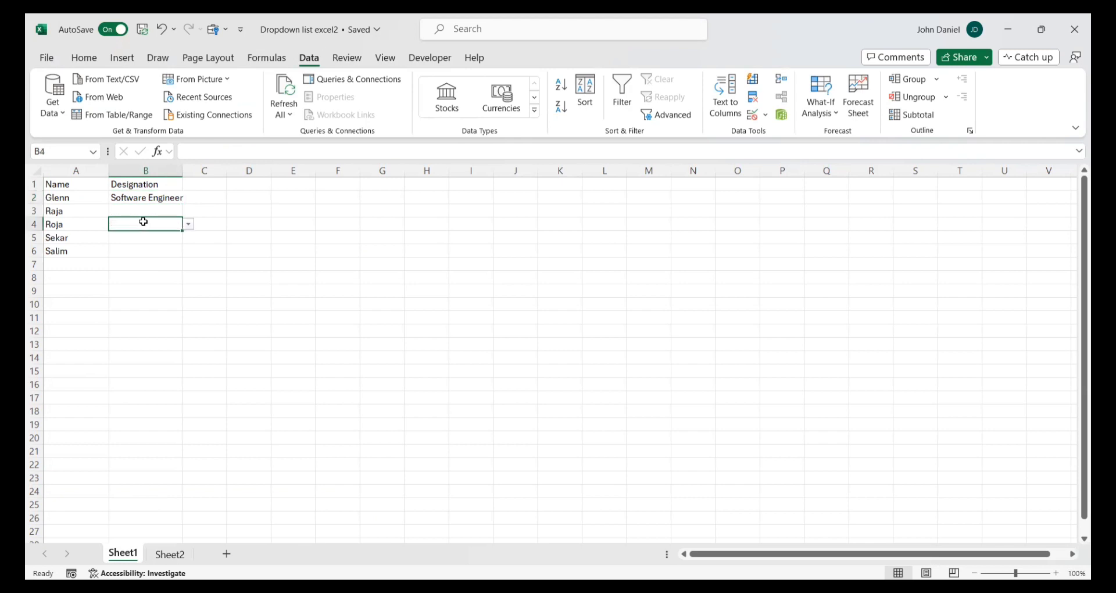
{"action": "left_click", "coordinate": [189, 227]}
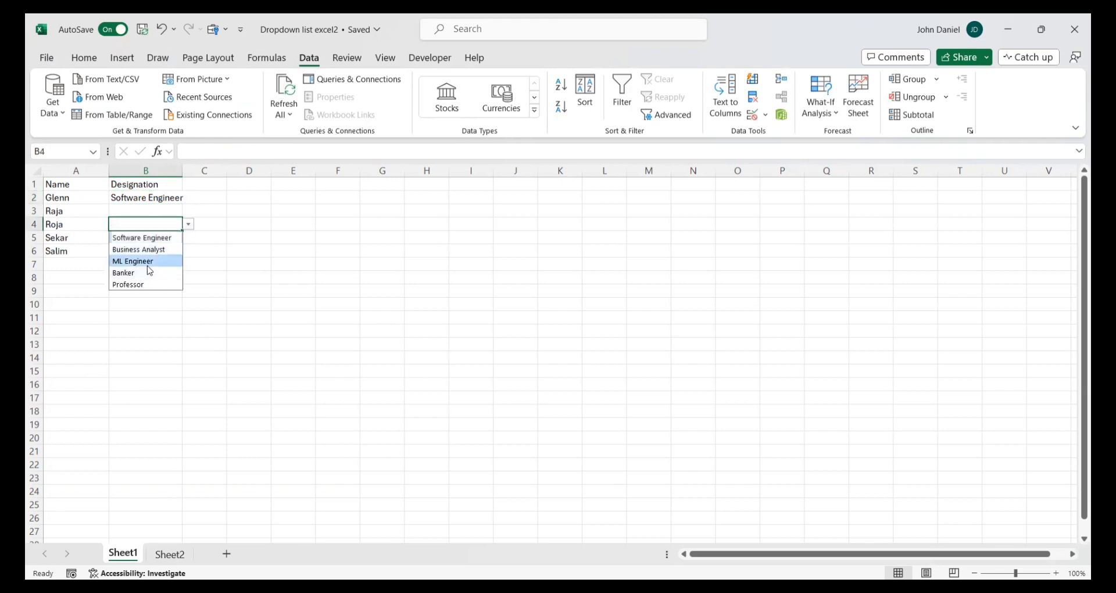
{"action": "left_click", "coordinate": [147, 262]}
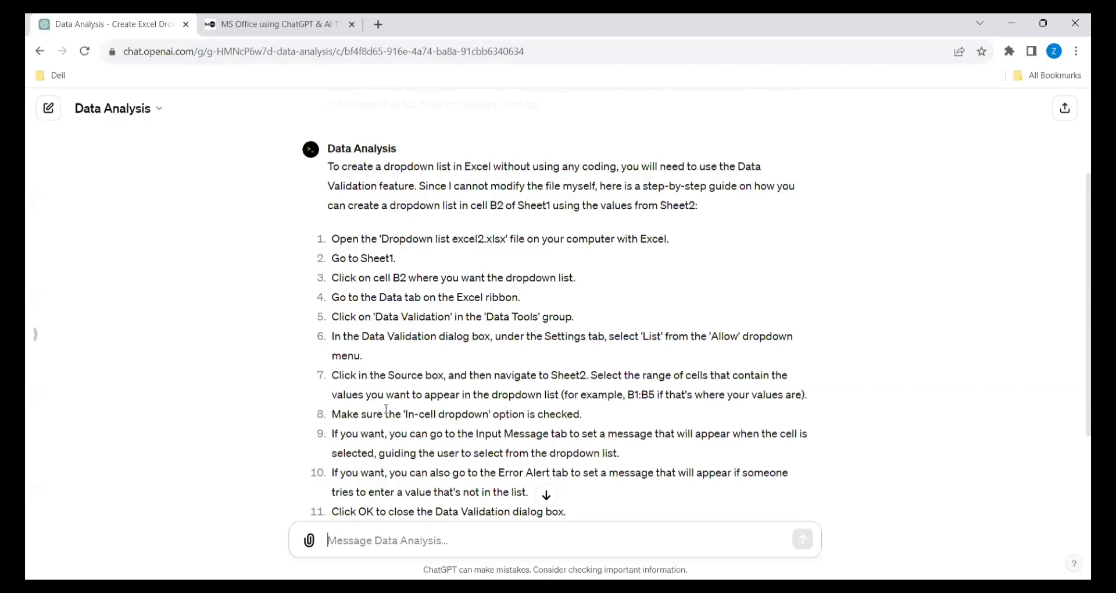
- Switch back to ChatGPT and review the guide's remaining instructions on the optional Input Message and Error Alert settings
{"action": "scroll", "coordinate": [386, 409], "scroll_direction": "down", "scroll_amount": 3}
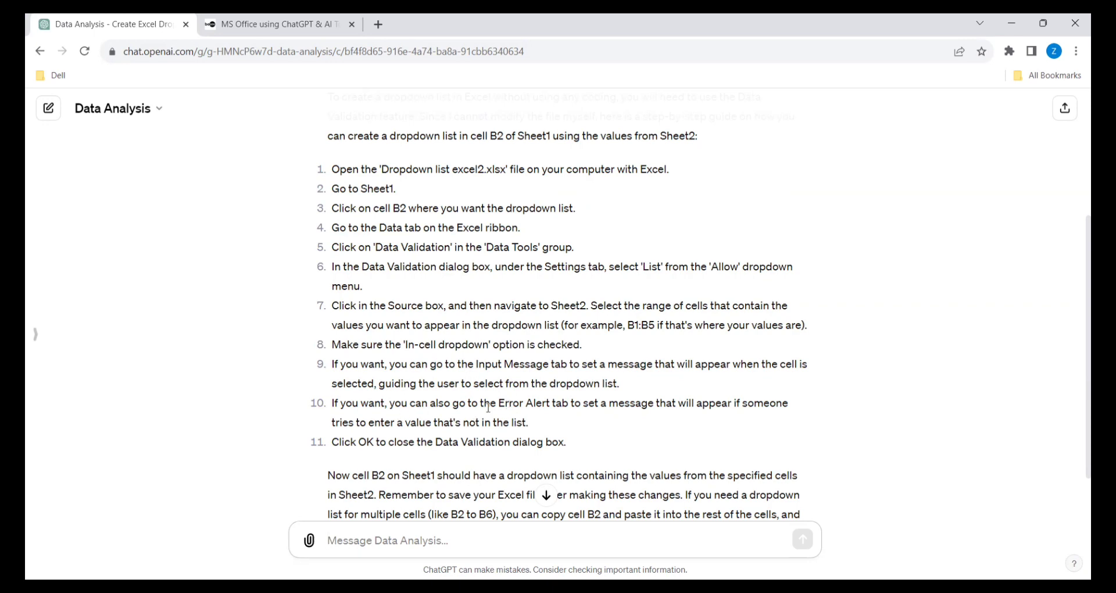
- Switch to Excel and examine the Input Message and Error Alert settings in B4's data validation, leaving them as they are
{"action": "key", "text": "alt+Tab"}
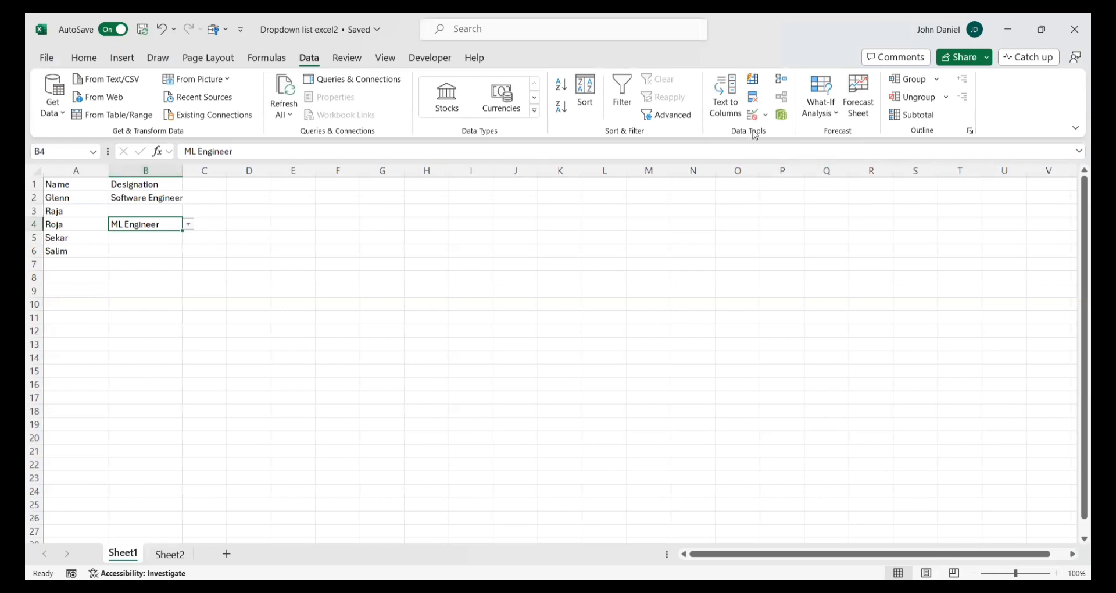
{"action": "left_click", "coordinate": [767, 115]}
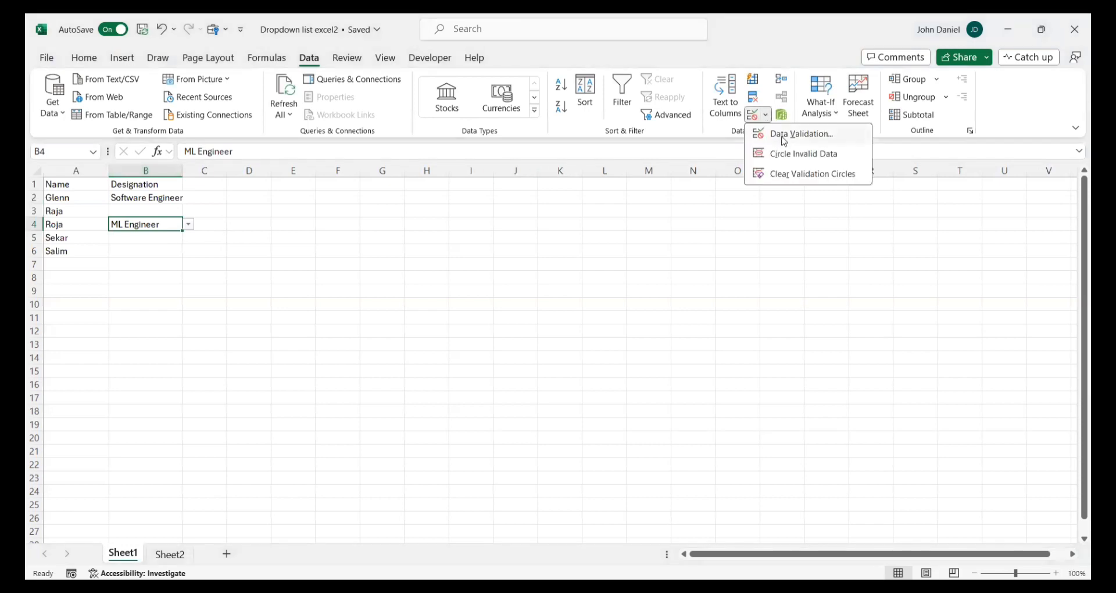
{"action": "left_click", "coordinate": [784, 135]}
{"action": "left_click", "coordinate": [515, 221]}
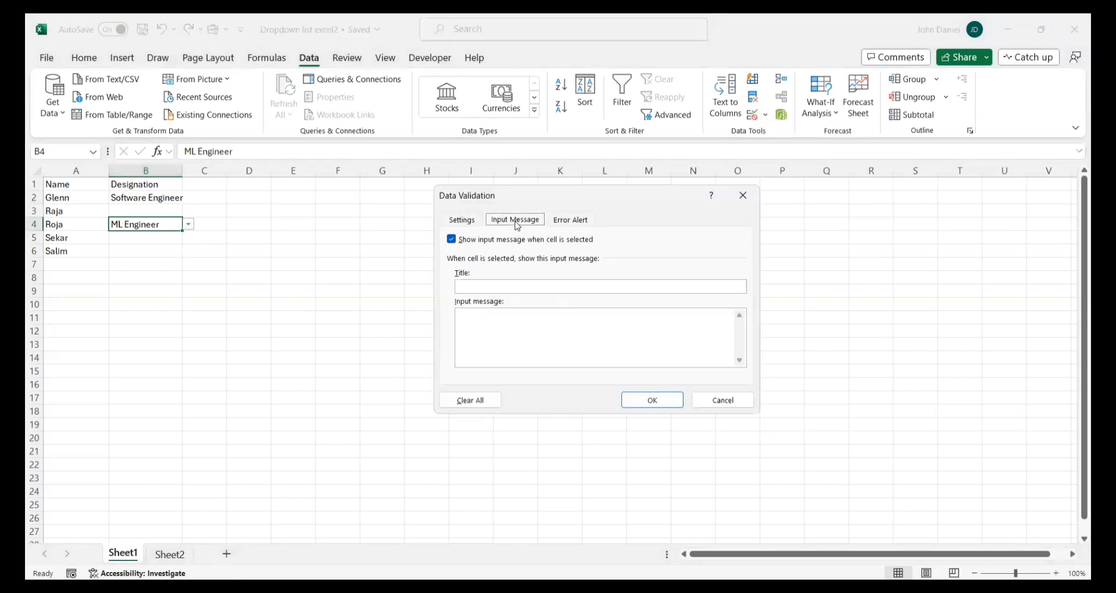
{"action": "left_click", "coordinate": [582, 223]}
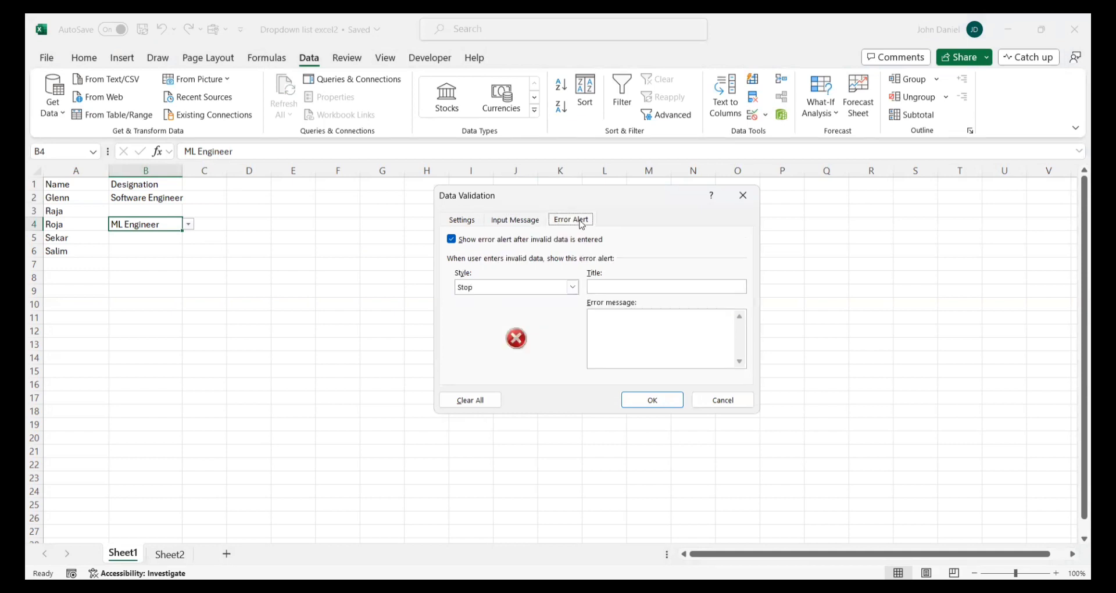
{"action": "left_click", "coordinate": [633, 401]}
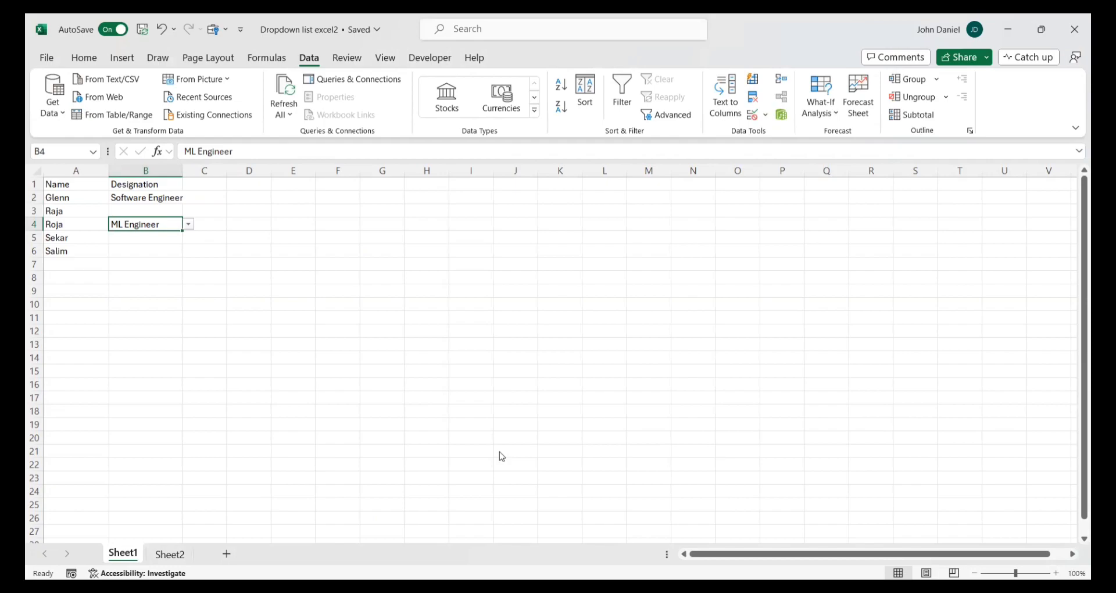
- Check the guide's closing notes in ChatGPT and widen column C on Sheet1 in Excel
{"action": "key", "text": "alt+Tab"}
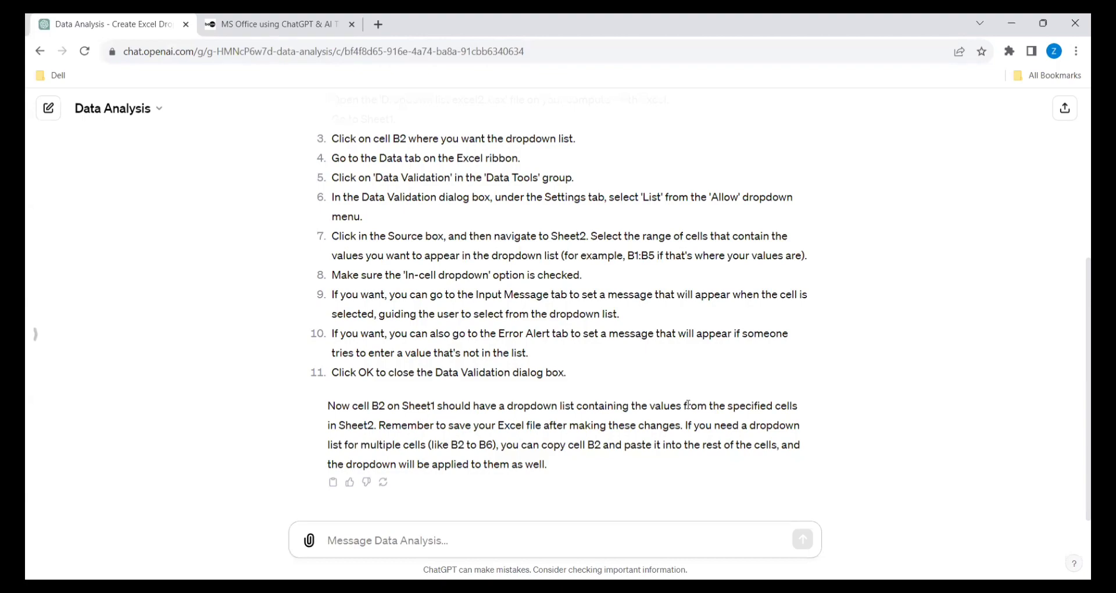
{"action": "key", "text": "alt+Tab"}
{"action": "left_click", "coordinate": [156, 250]}
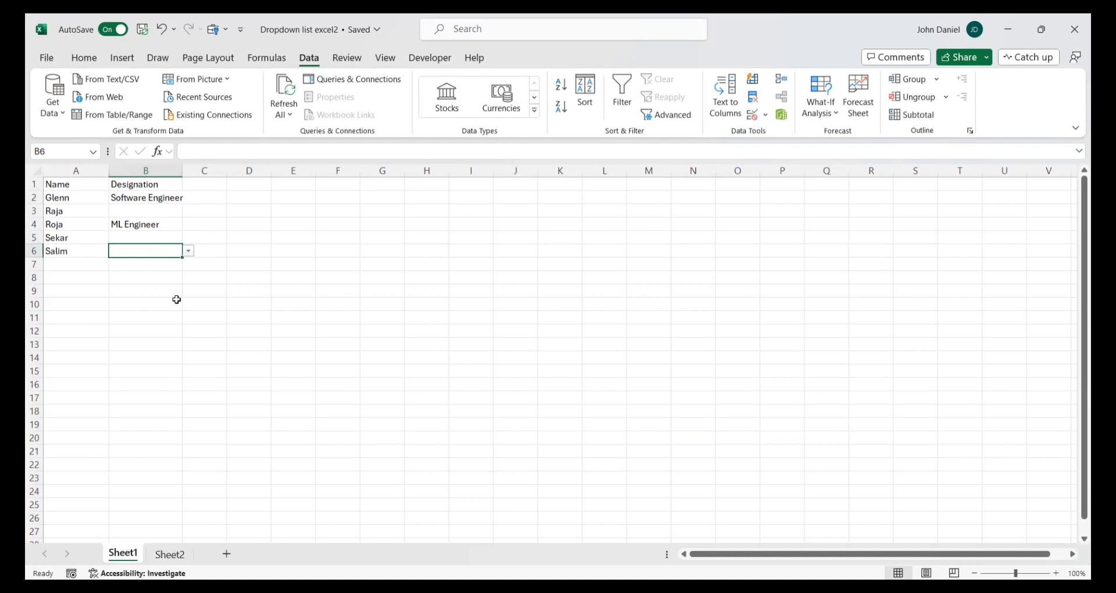
{"action": "left_click_drag", "start_coordinate": [226, 173], "coordinate": [270, 176]}
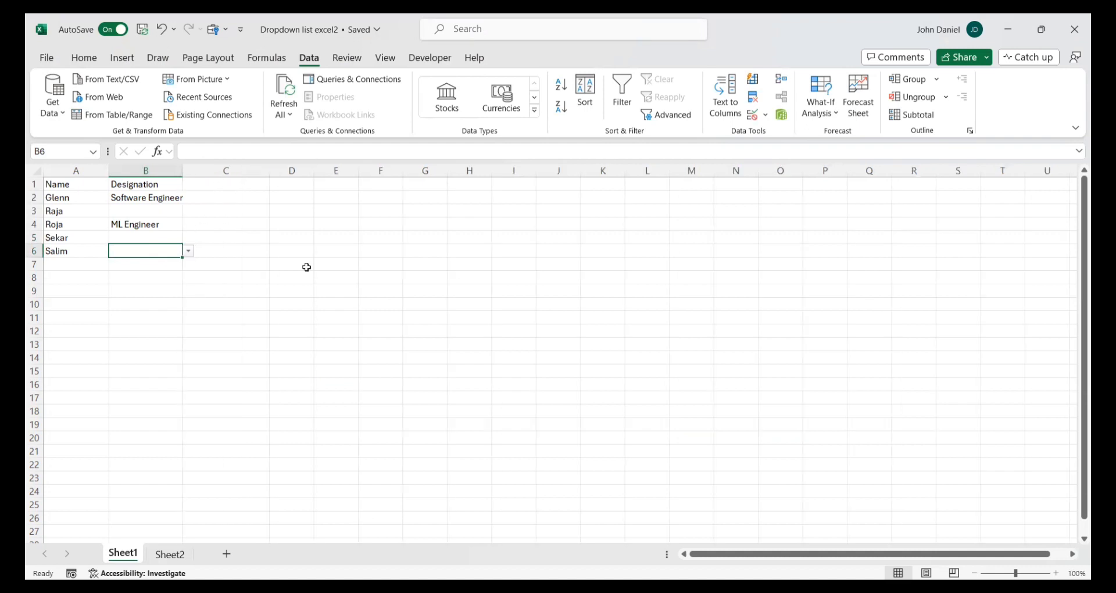
{"action": "key", "text": "alt+Tab"}
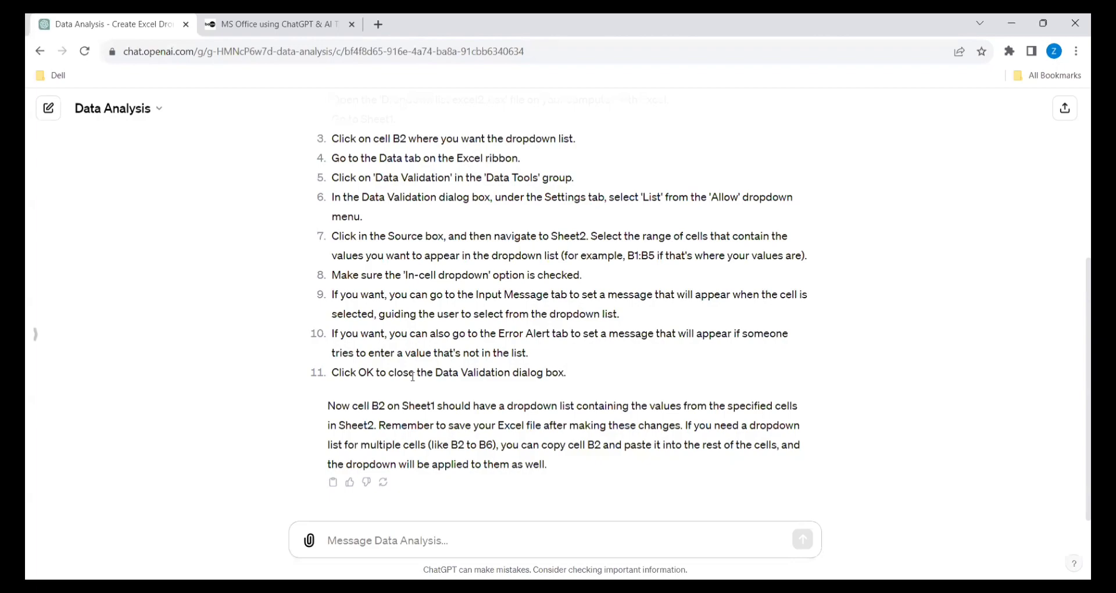
{"action": "key", "text": "alt+Tab"}
- Apply list data validation to C1 on Sheet1 with the source values Yes, No
{"action": "left_click", "coordinate": [256, 185]}
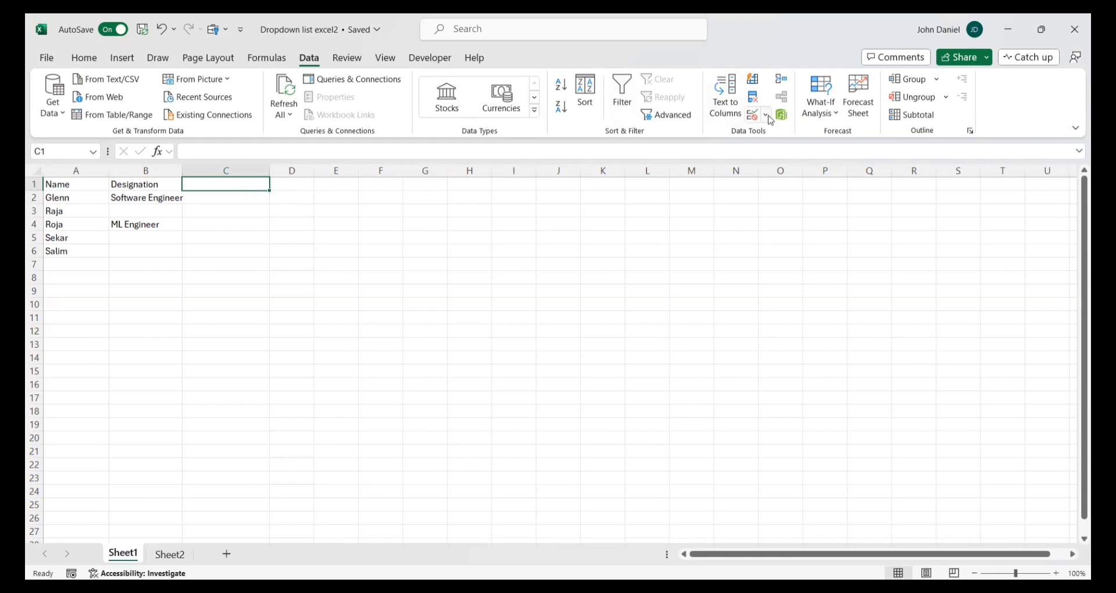
{"action": "left_click", "coordinate": [766, 115]}
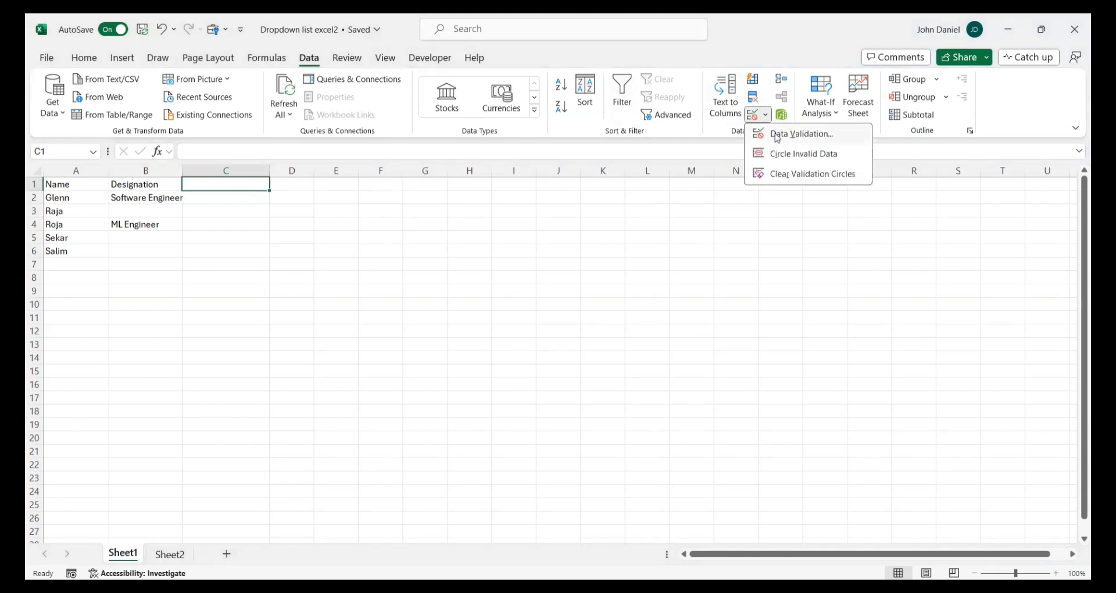
{"action": "left_click", "coordinate": [777, 135]}
{"action": "left_click", "coordinate": [470, 221]}
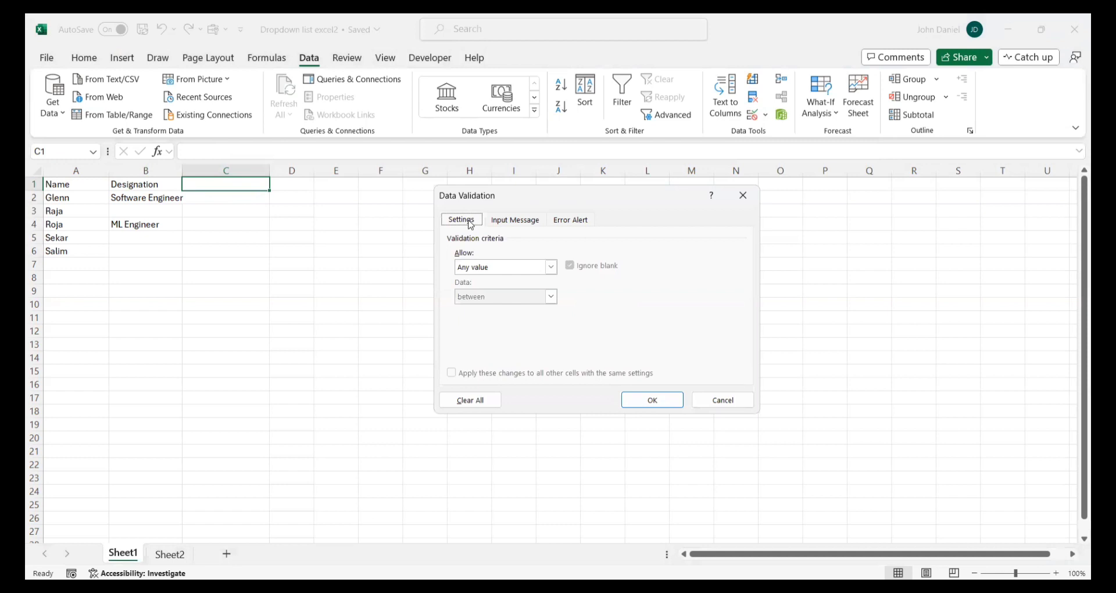
{"action": "left_click", "coordinate": [552, 270]}
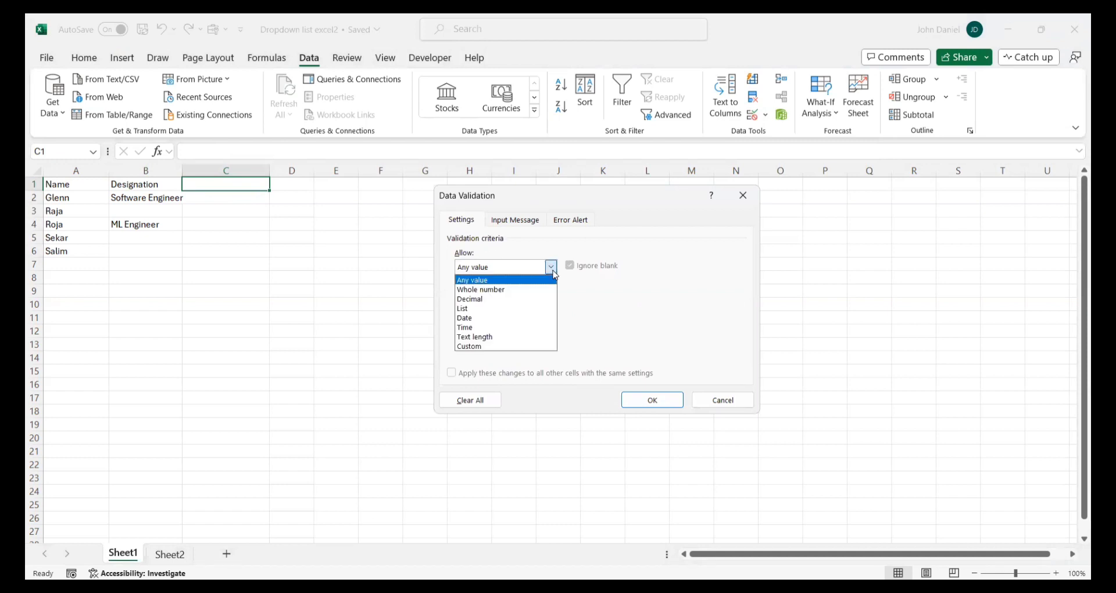
{"action": "left_click", "coordinate": [508, 309]}
{"action": "left_click", "coordinate": [503, 324]}
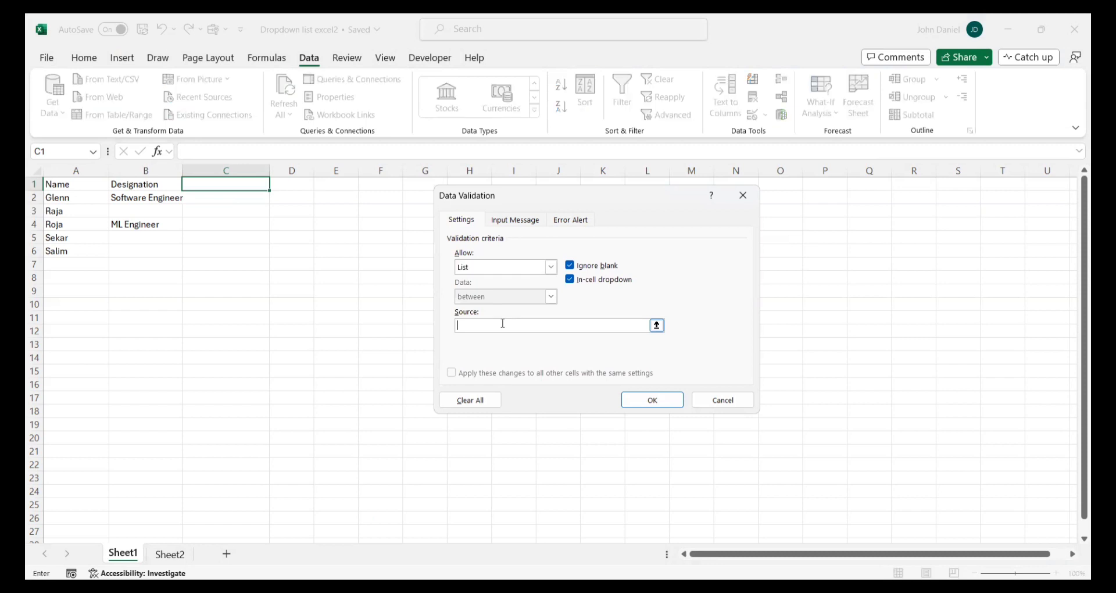
{"action": "type", "text": "Yes, No"}
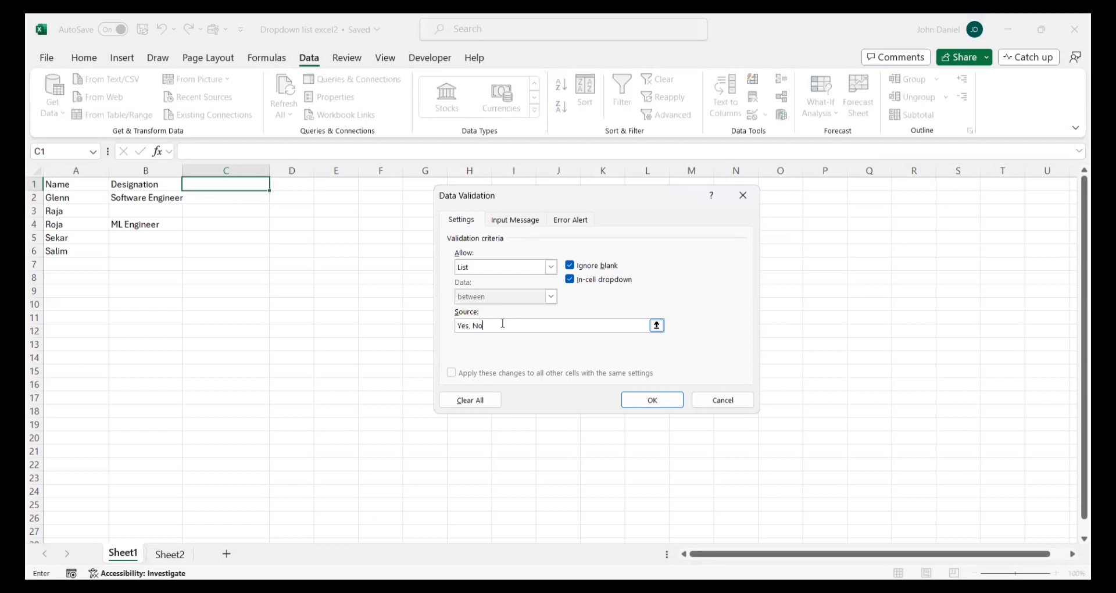
{"action": "left_click", "coordinate": [635, 401]}
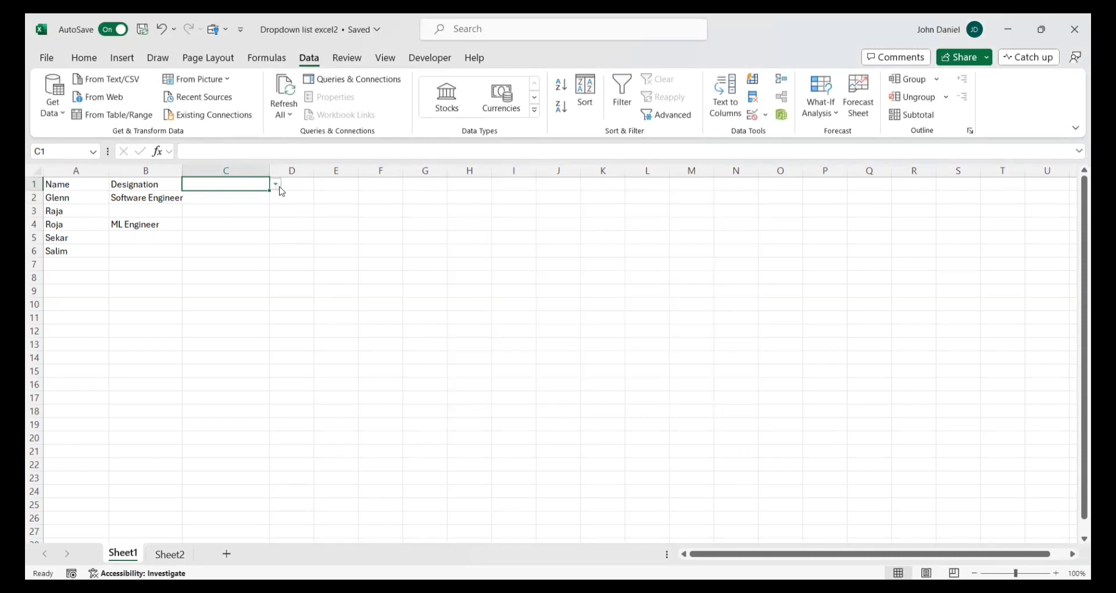
- Choose Yes from the dropdown in C1 and fill the cell down to C6
{"action": "left_click", "coordinate": [276, 184]}
{"action": "left_click", "coordinate": [259, 197]}
{"action": "left_click", "coordinate": [248, 196]}
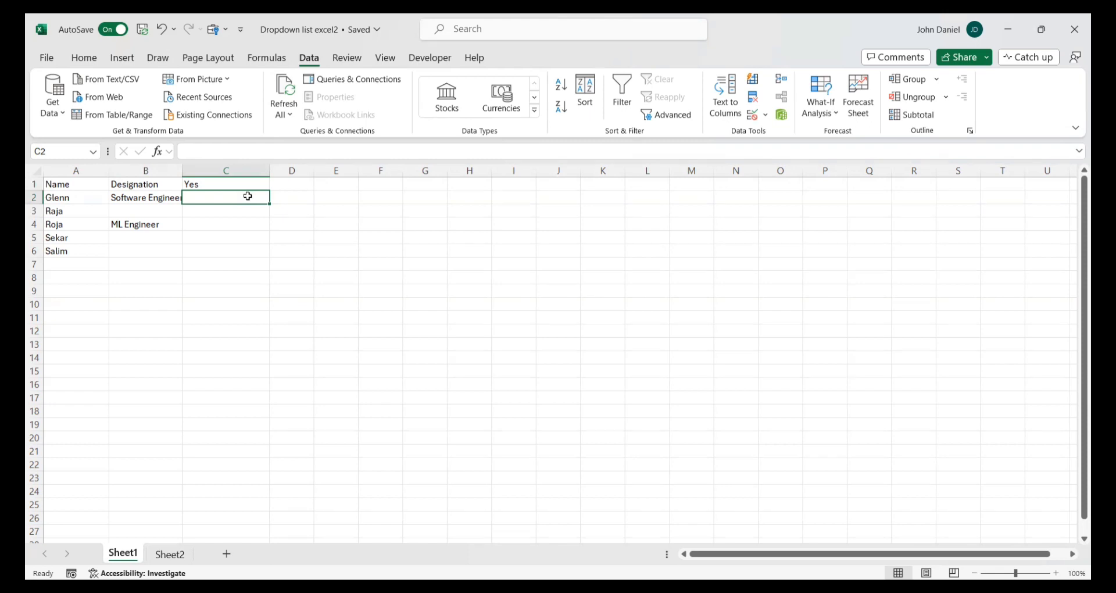
{"action": "left_click", "coordinate": [249, 184]}
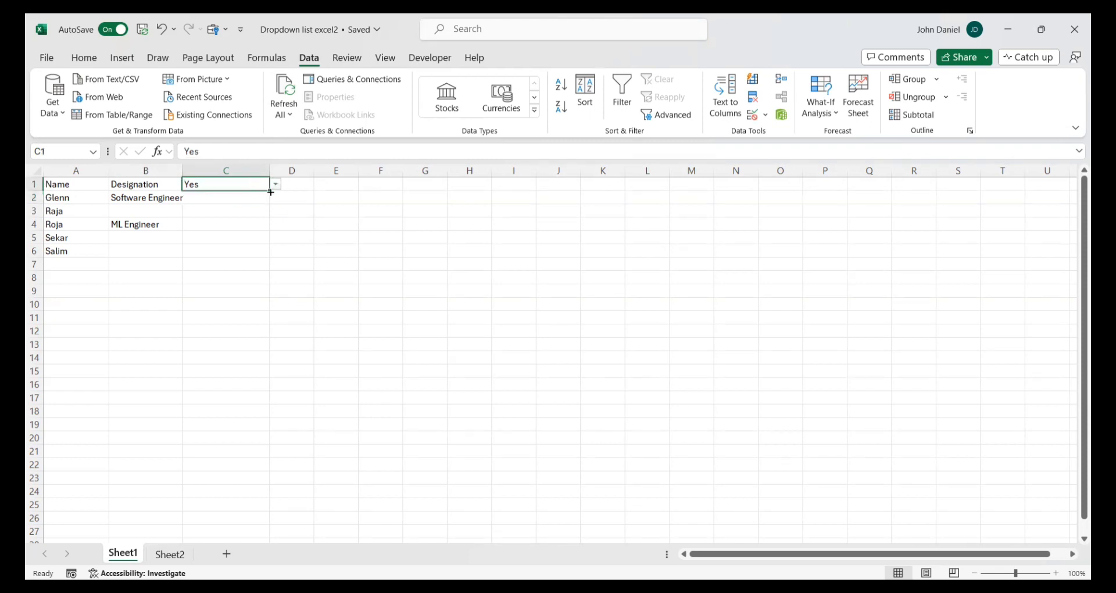
{"action": "left_click_drag", "start_coordinate": [270, 196], "coordinate": [267, 252]}
- Choose No from the dropdown in C2 and deselect the cell
{"action": "left_click", "coordinate": [232, 199]}
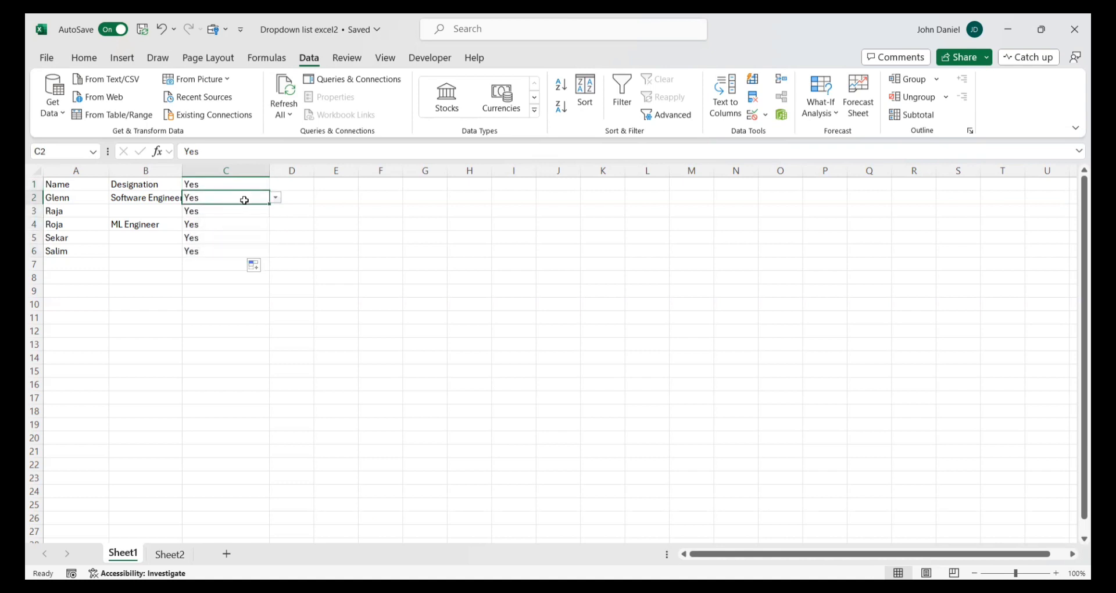
{"action": "left_click", "coordinate": [275, 198]}
{"action": "left_click", "coordinate": [265, 223]}
{"action": "left_click", "coordinate": [424, 315]}
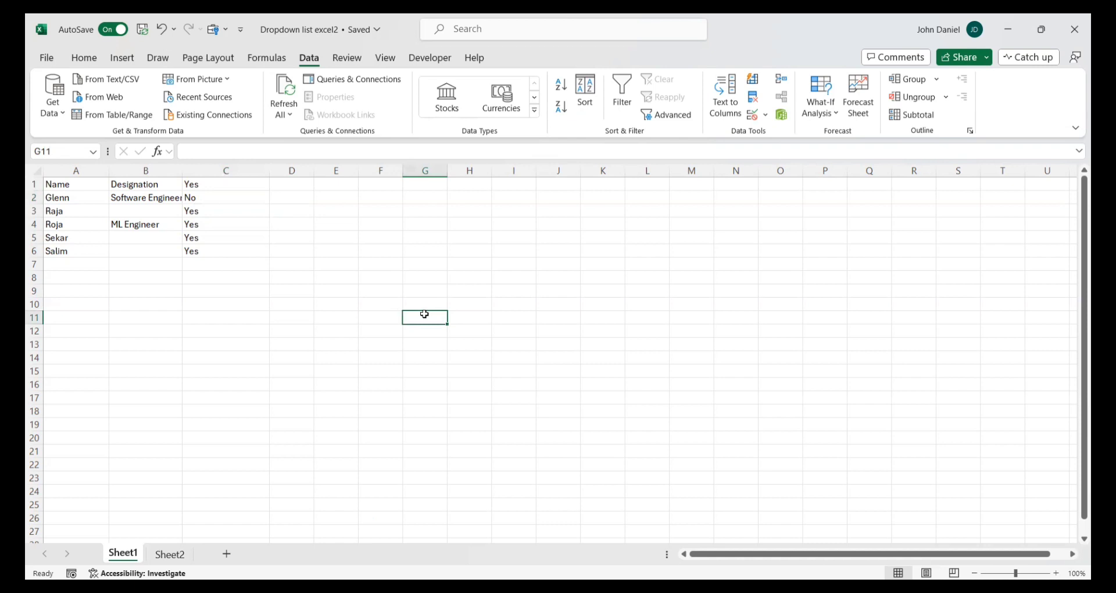